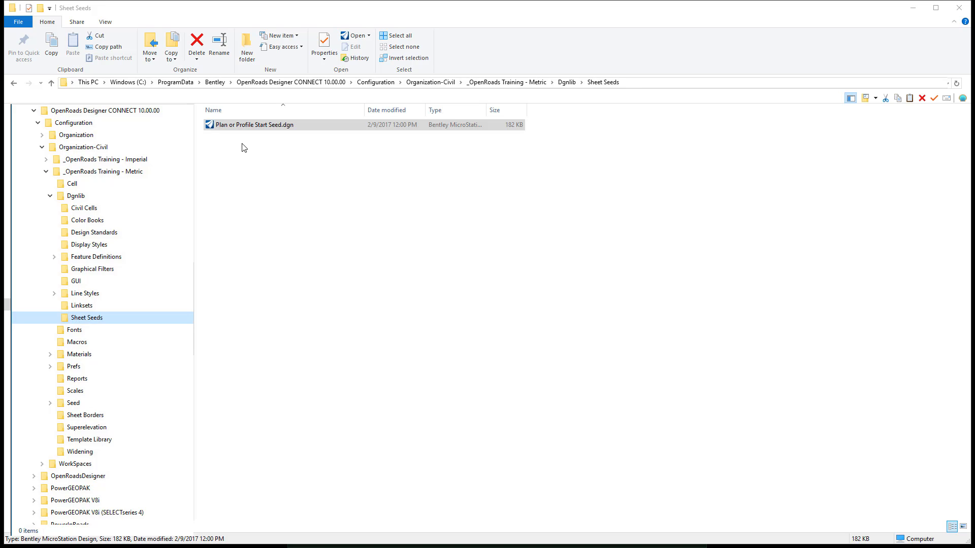
Duplicate Plan or Profile Start Seed.dgn within the Sheet Seeds folder
left_click(241, 130)
right_click(241, 130)
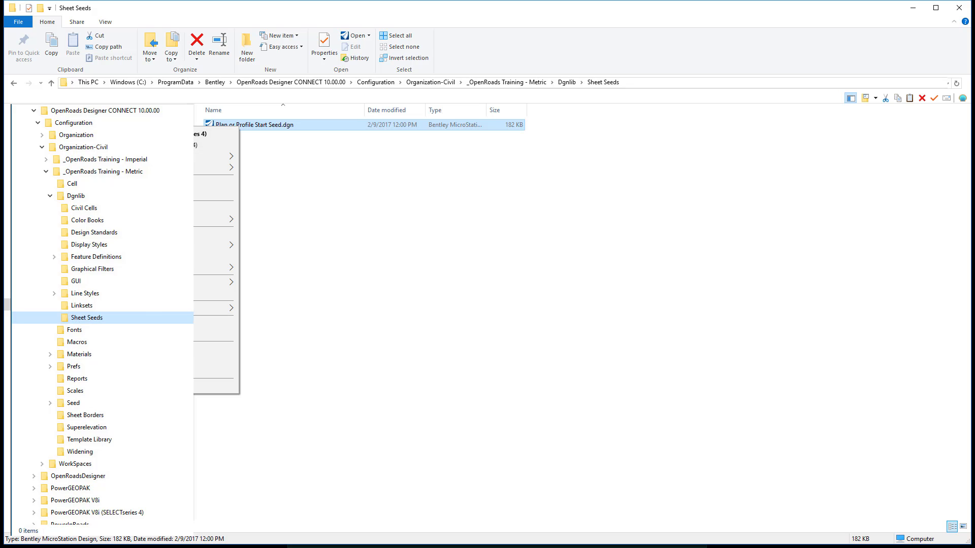
left_click(231, 334)
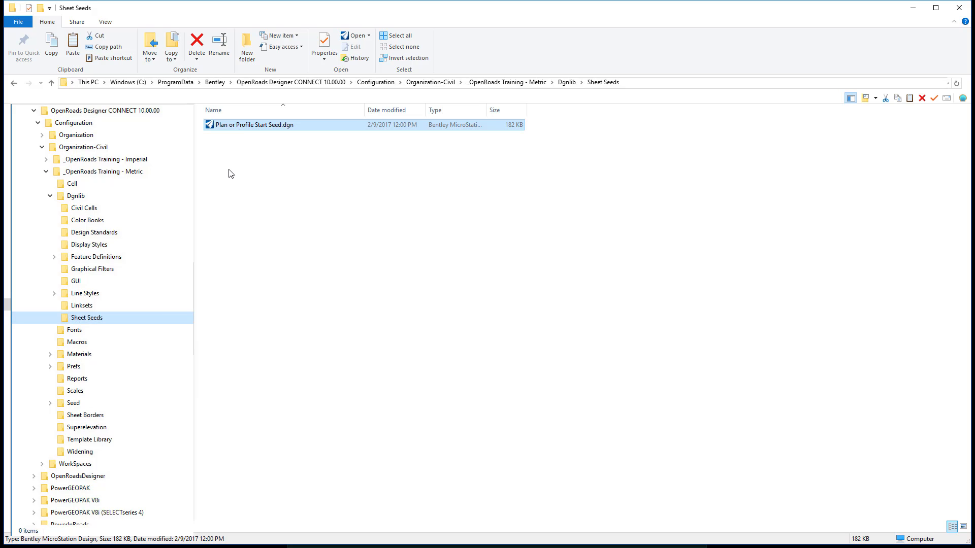
right_click(230, 172)
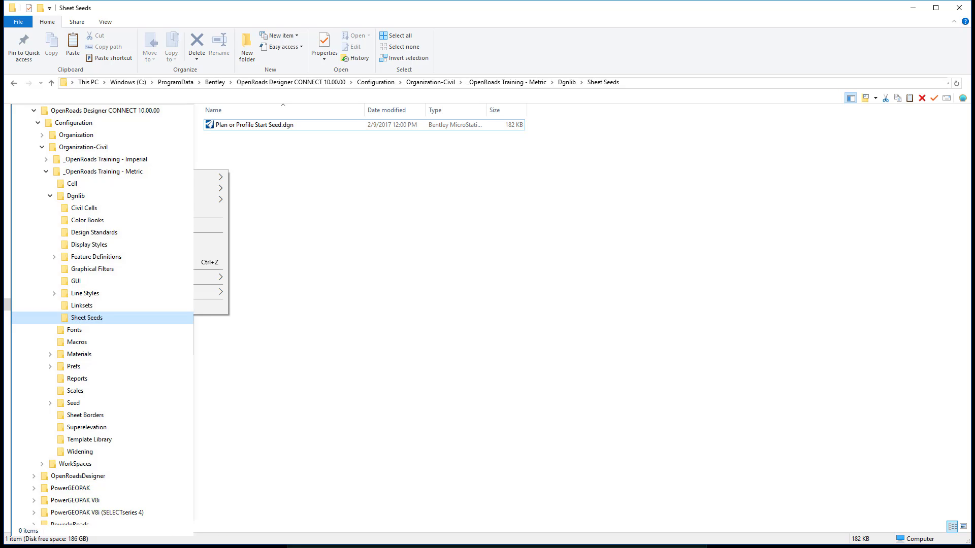
left_click(211, 241)
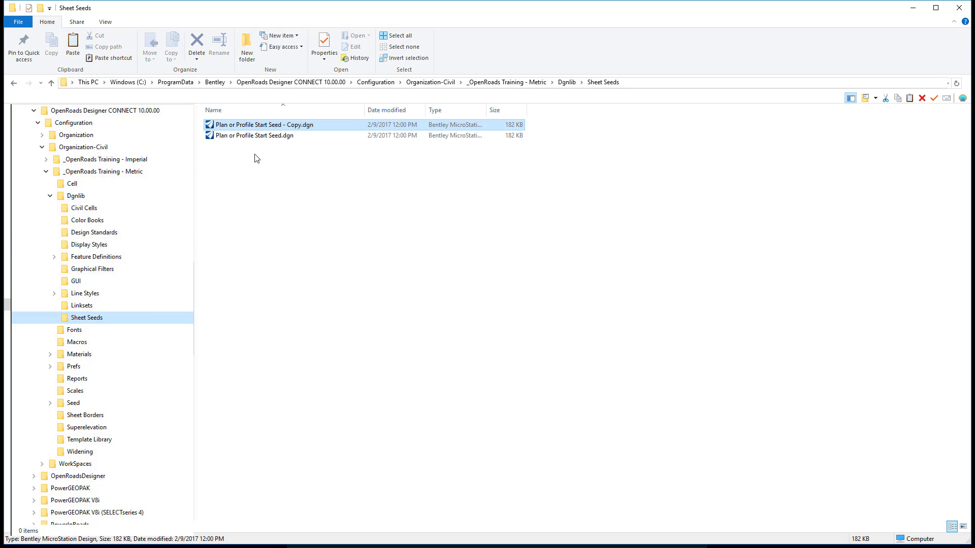
Rename the copied seed file as Plan Sheet Definitions.dgnlib
right_click(266, 127)
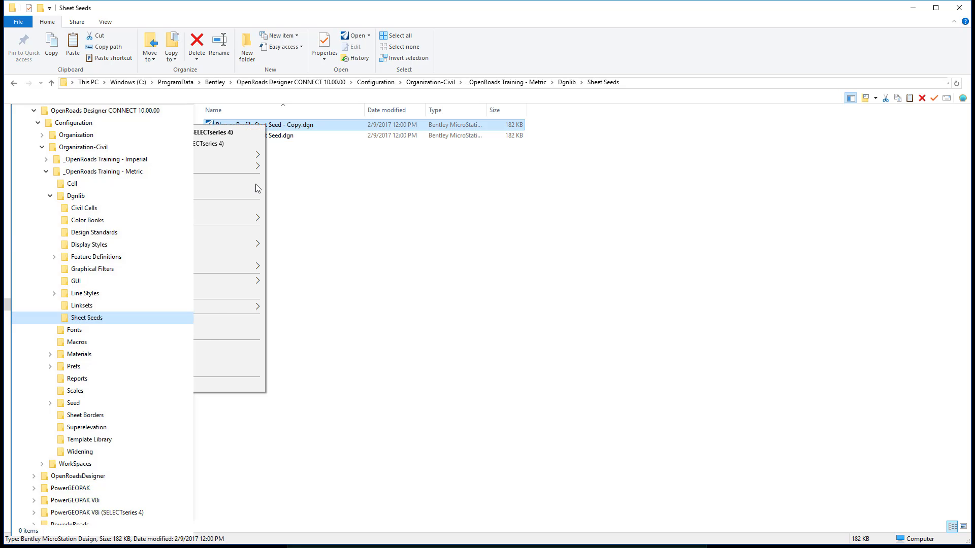
left_click(200, 370)
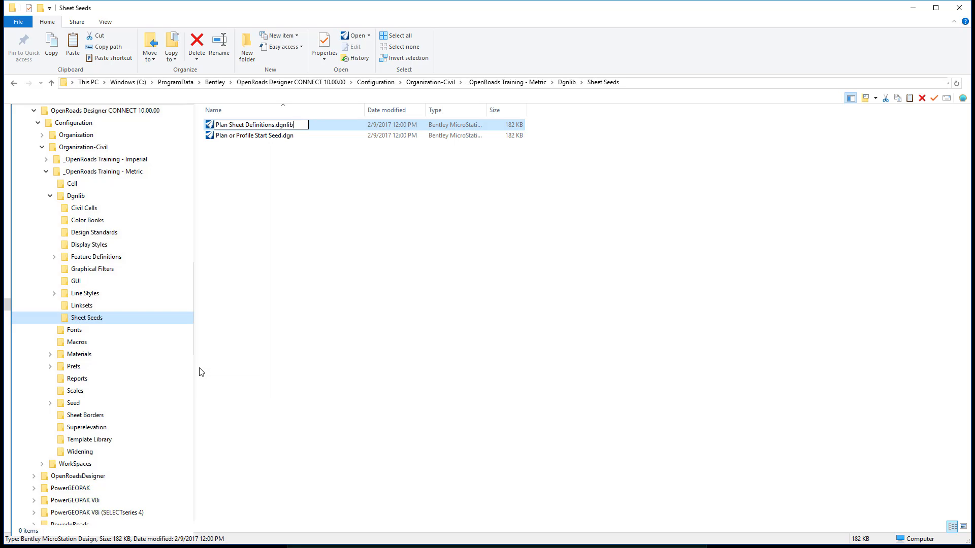
key("Return")
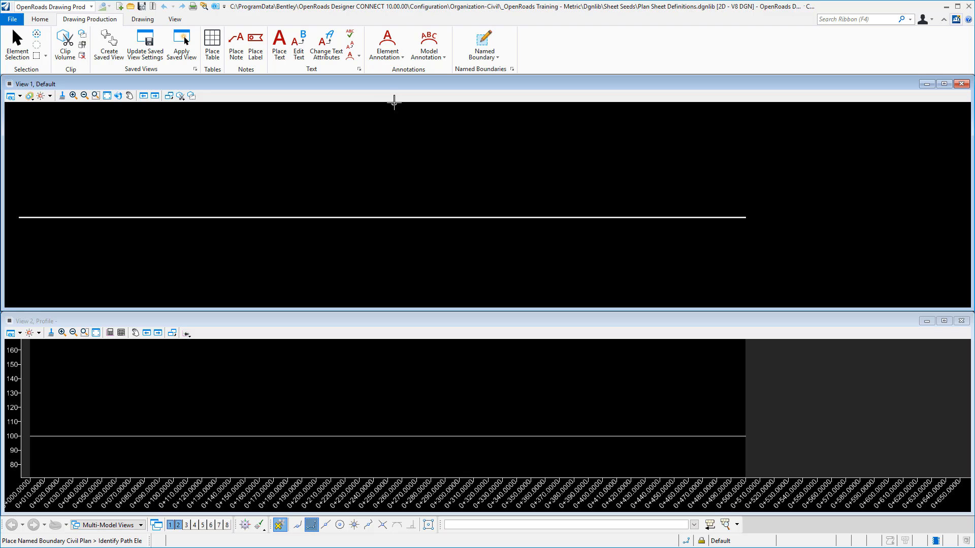
Switch to Plan Sheet Definitions.dgnlib in OpenRoads Designer and start a Civil Plan named boundary in the OpenRoads Drawing Production workflow
left_click(91, 7)
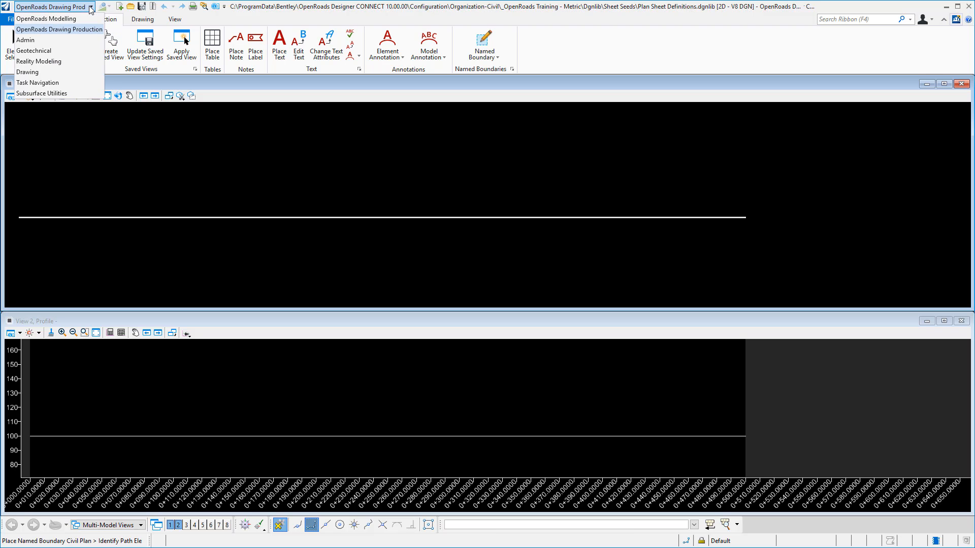
left_click(80, 30)
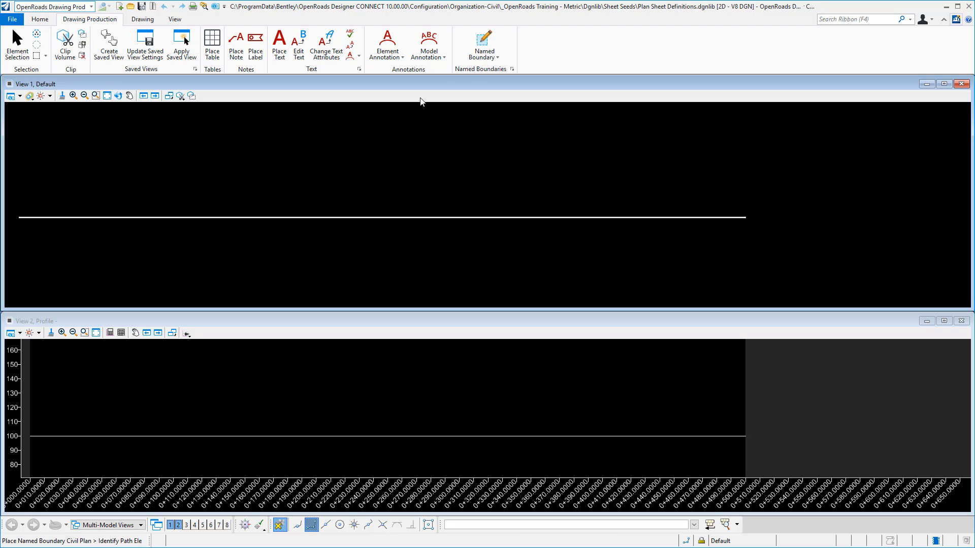
left_click(483, 41)
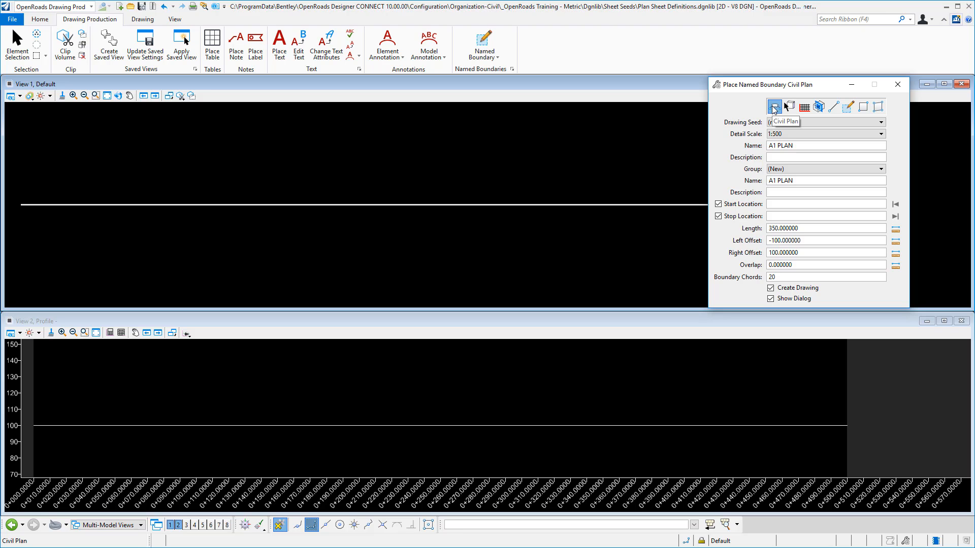
left_click(796, 146)
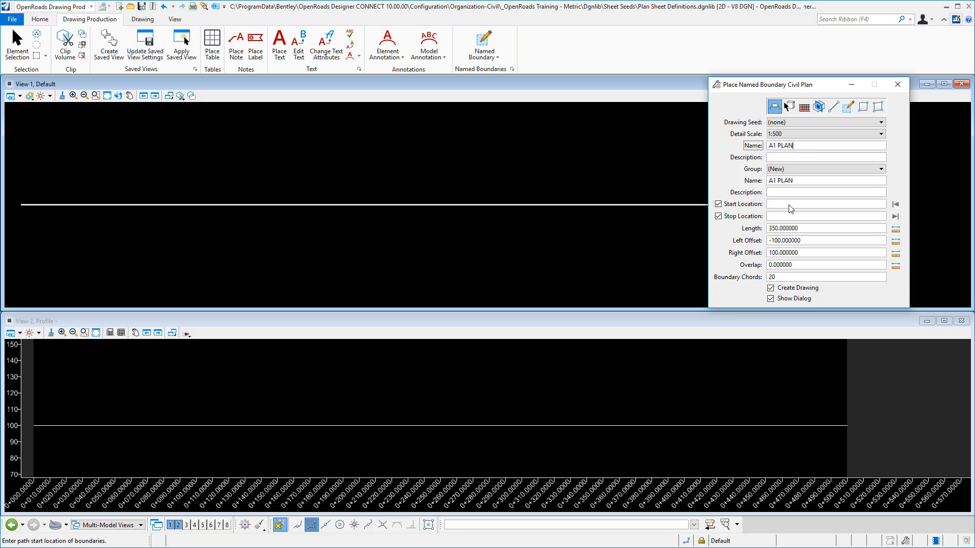
Pick the horizontal line as the boundary path, lock the start location to its beginning at 0+000, and set the stop location to 350
left_click(818, 204)
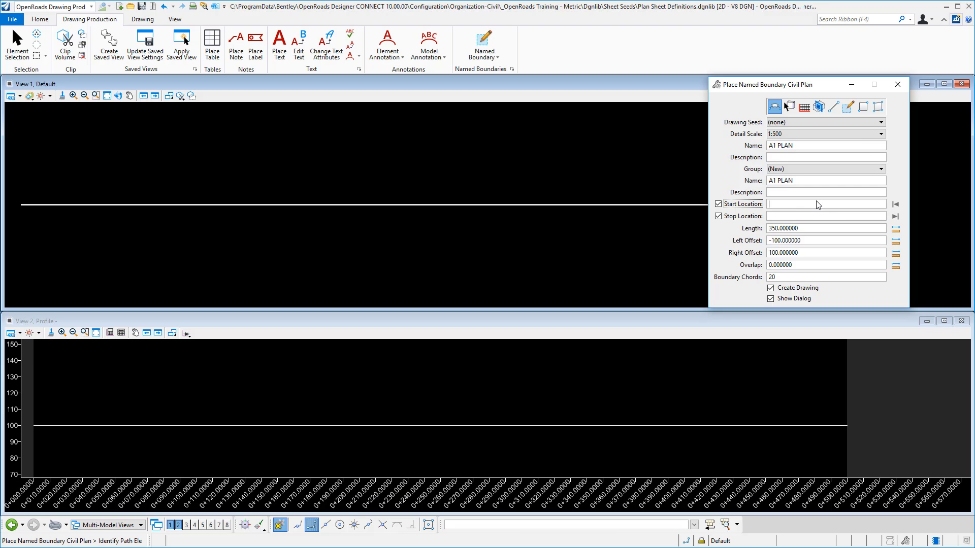
left_click(409, 204)
left_click(896, 204)
left_click(769, 216)
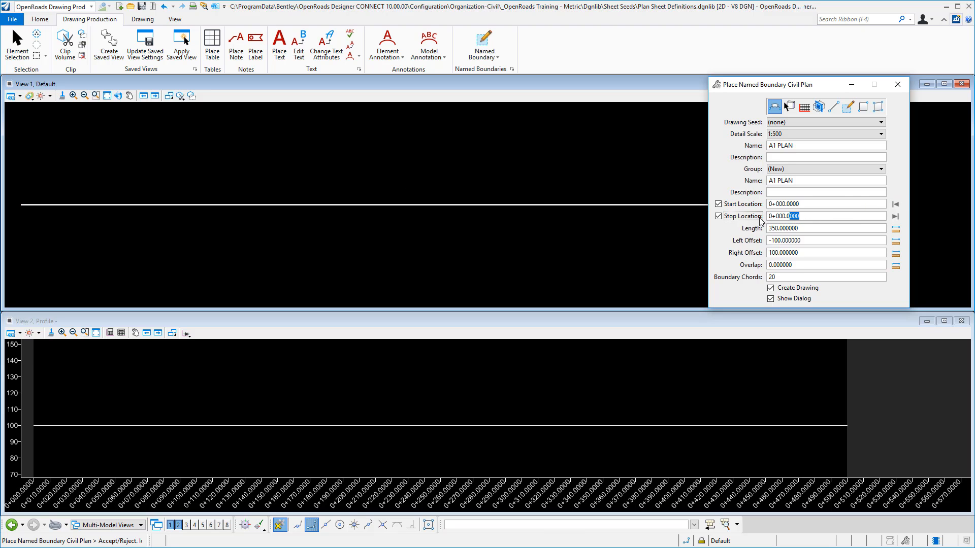
type("350")
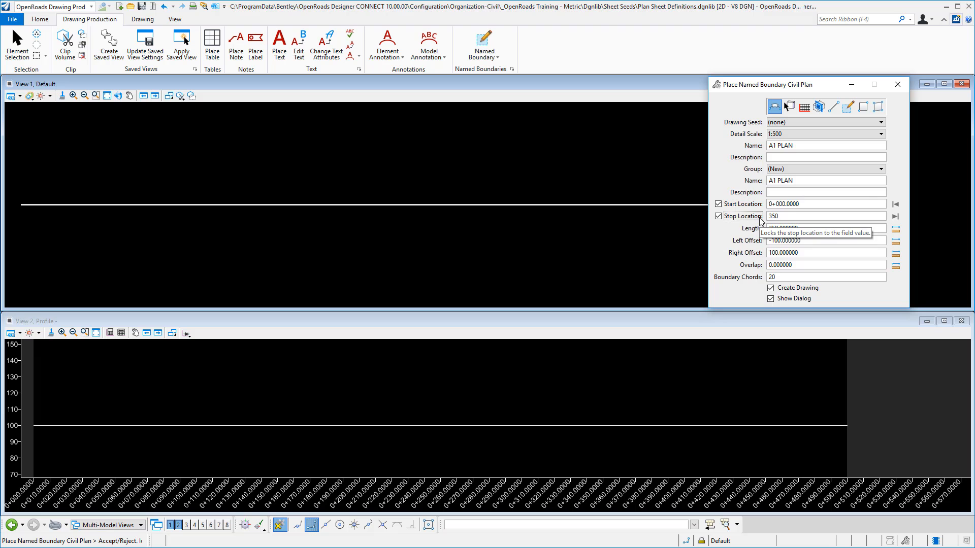
key("Tab")
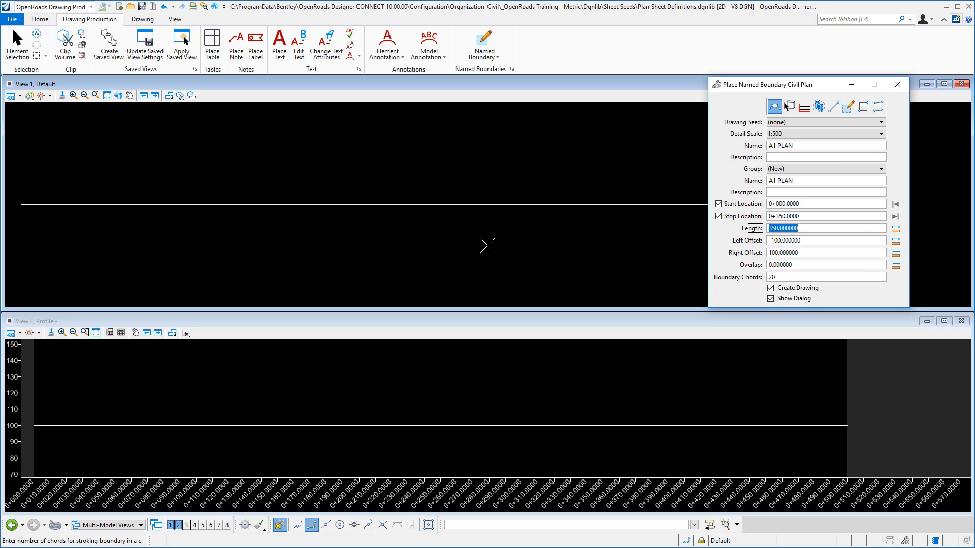
Place the 350 m long A1 PLAN boundary along the line and accept it to start creating the drawing
left_click(386, 246)
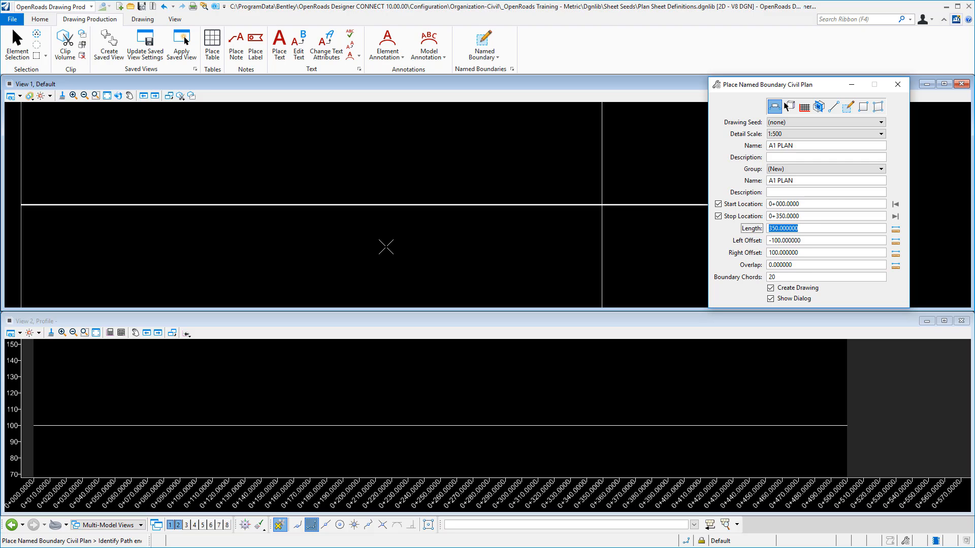
left_click(386, 247)
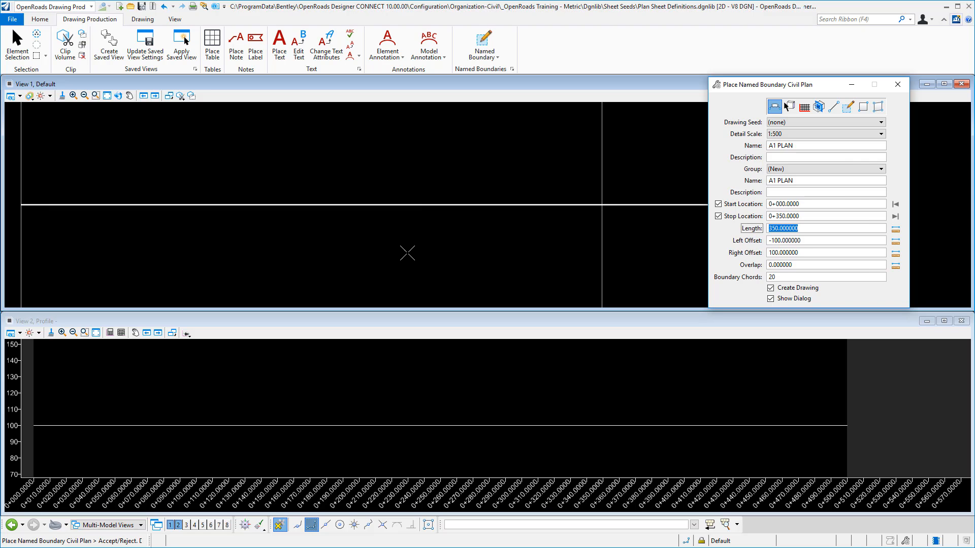
left_click(448, 251)
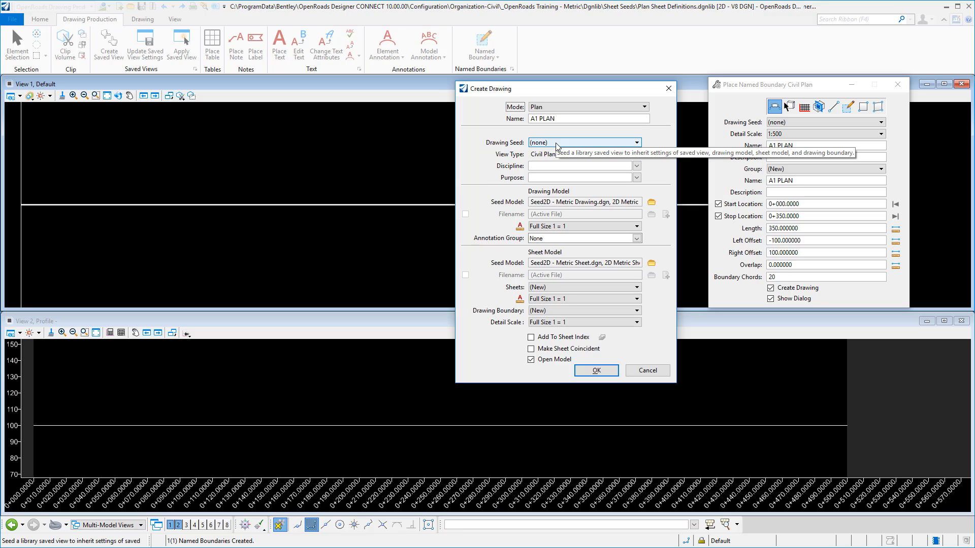
Set the new drawing's discipline to Civil and its purpose to Plan View
left_click(636, 167)
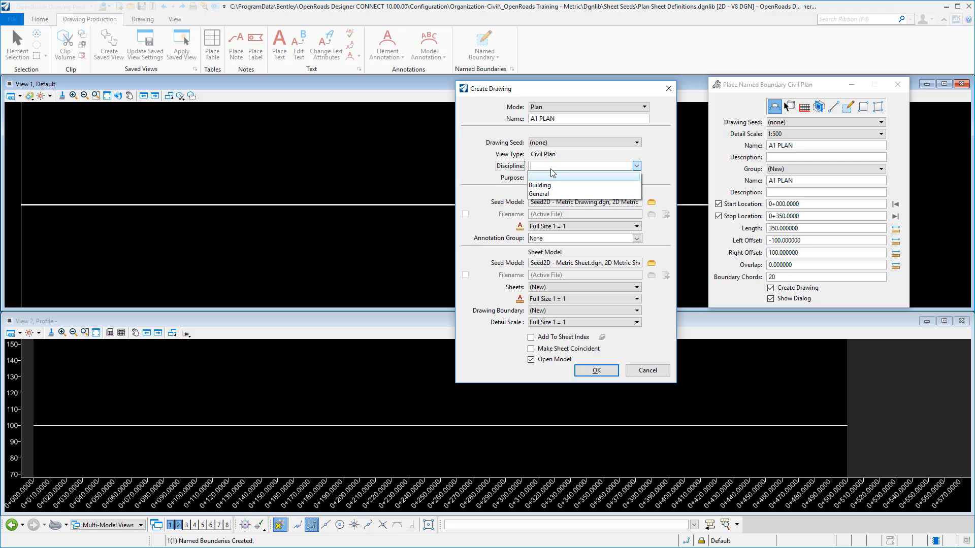
type("Civil")
key("Tab")
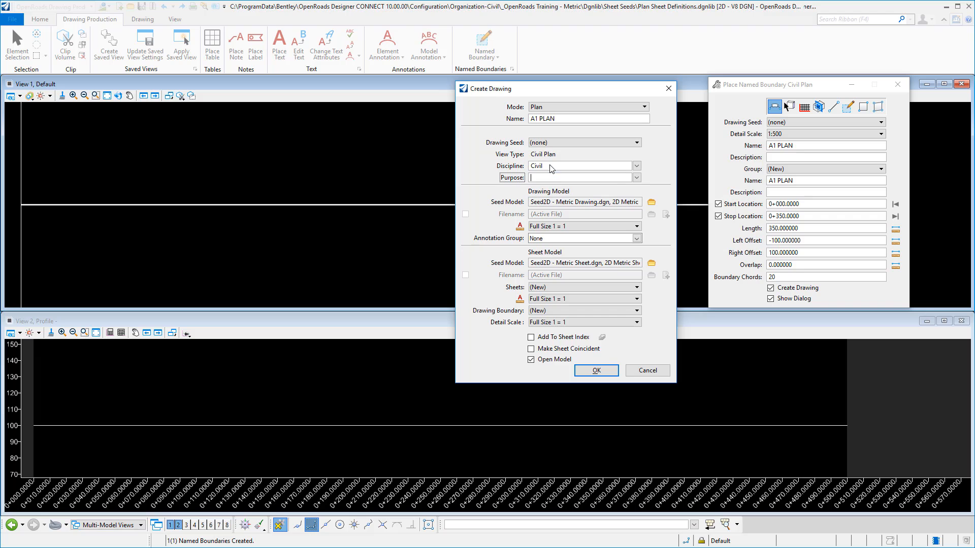
left_click(636, 177)
left_click(554, 214)
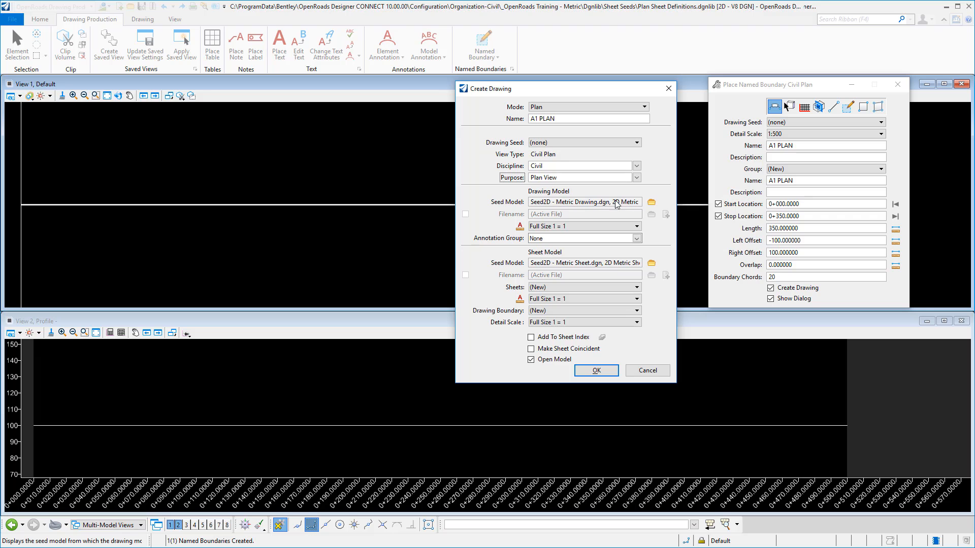
Use the 2D Metric Drawing model from Seed2D - Metric Drawing.dgn as drawing seed and set the drawing model's annotation scale to 1:500
left_click(650, 202)
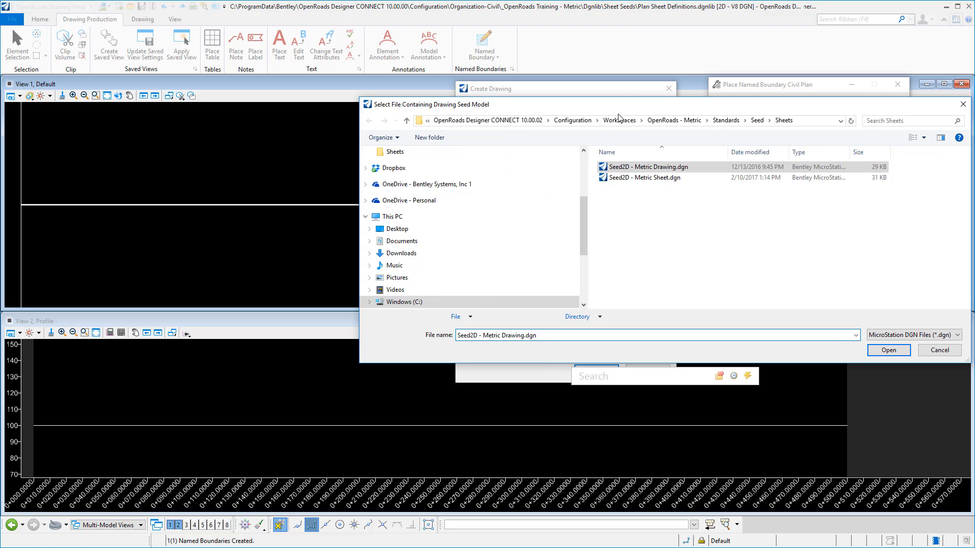
double_click(651, 171)
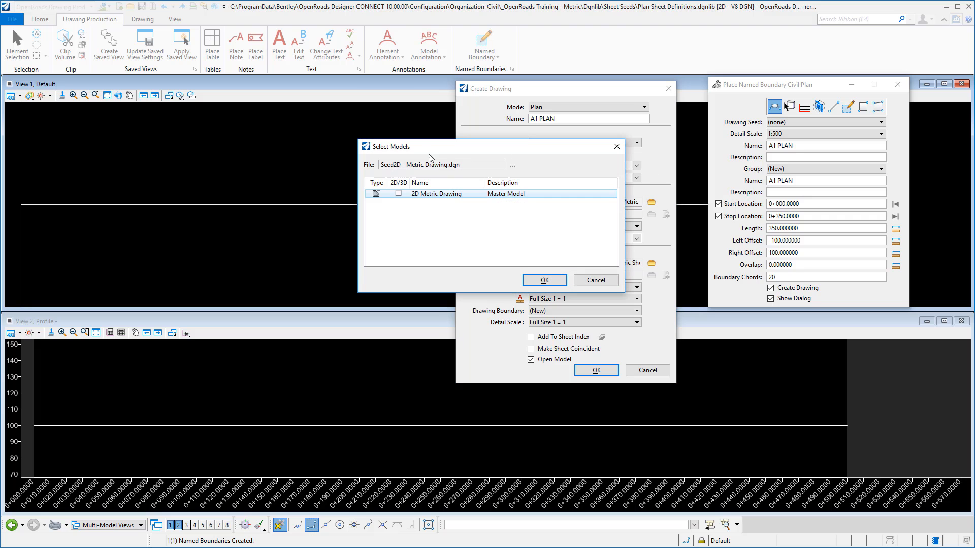
double_click(420, 195)
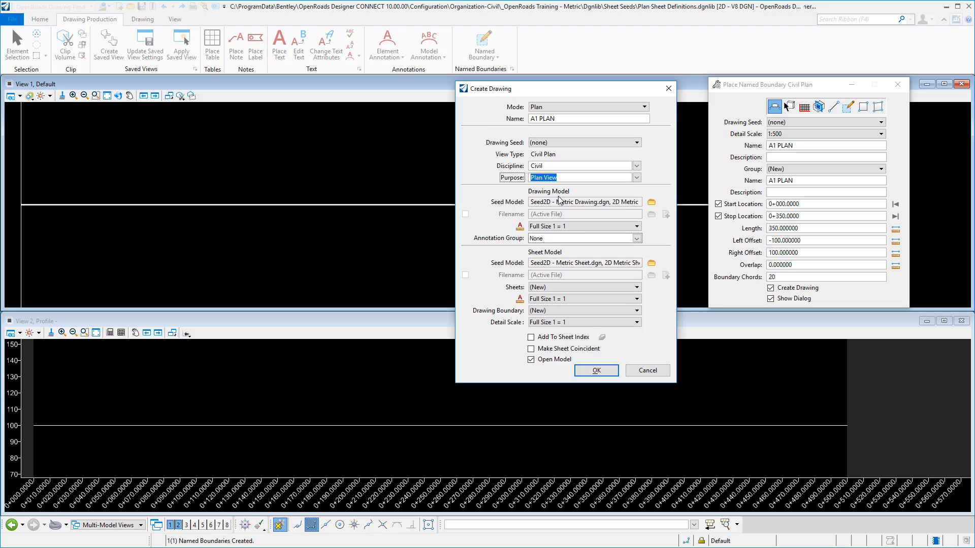
left_click(568, 228)
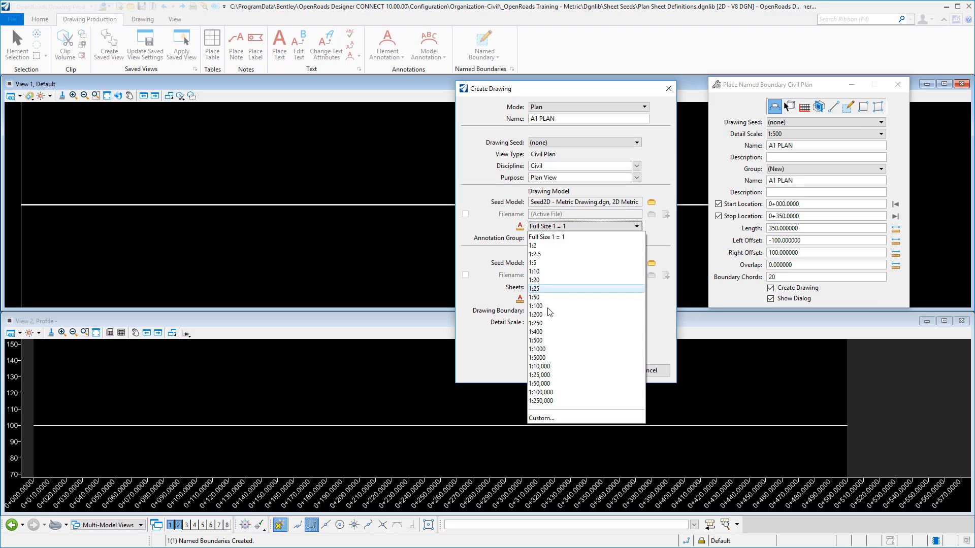
key("Escape")
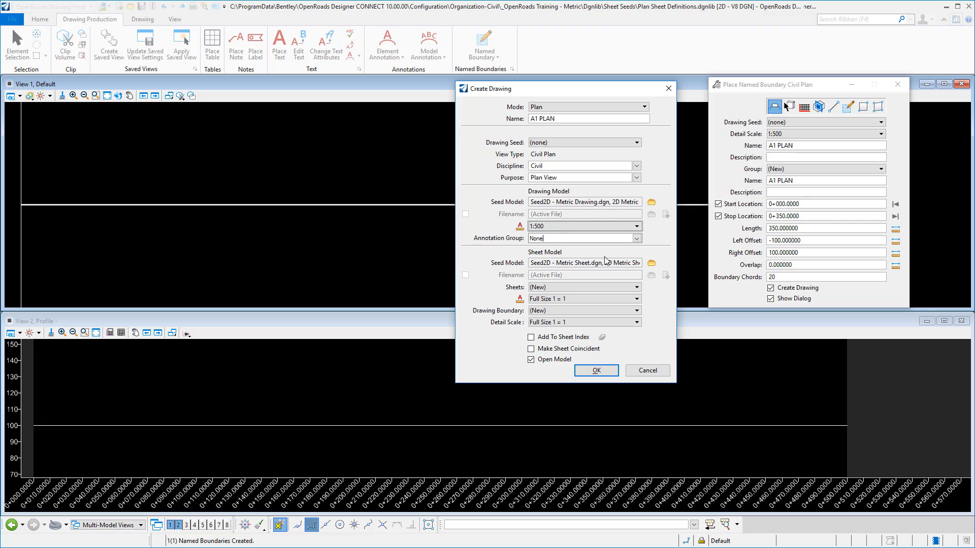
Use the 2D Metric Sheet model from Seed2D - Metric Sheet.dgn as the sheet seed model
left_click(651, 264)
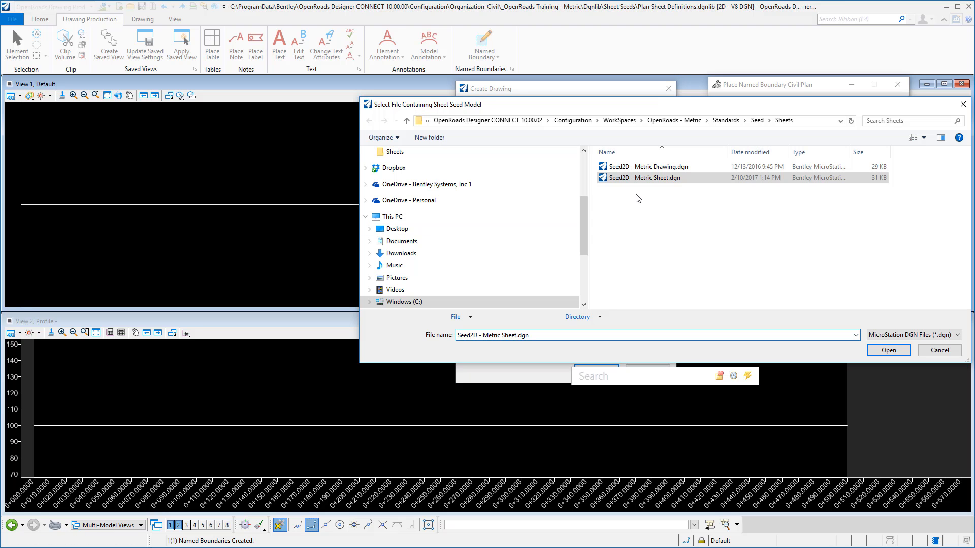
double_click(639, 178)
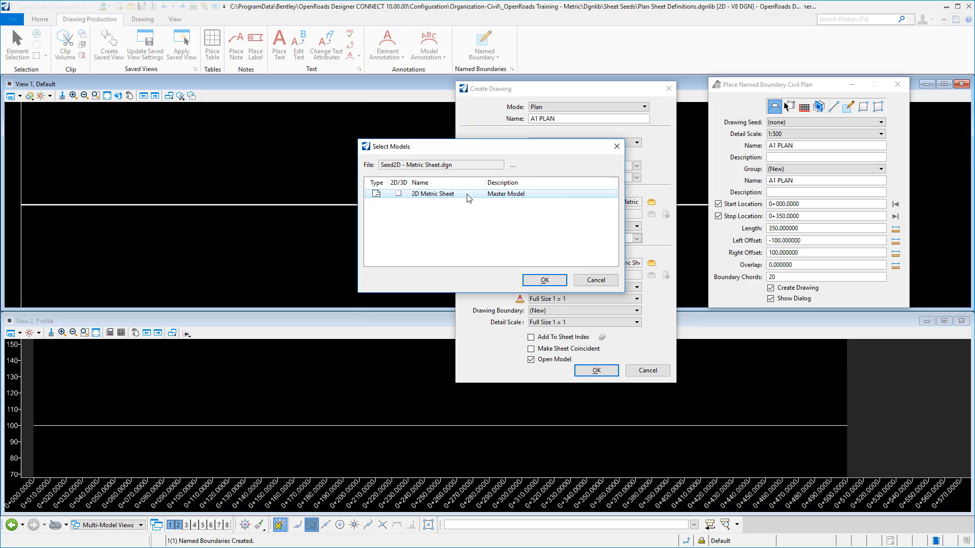
double_click(467, 198)
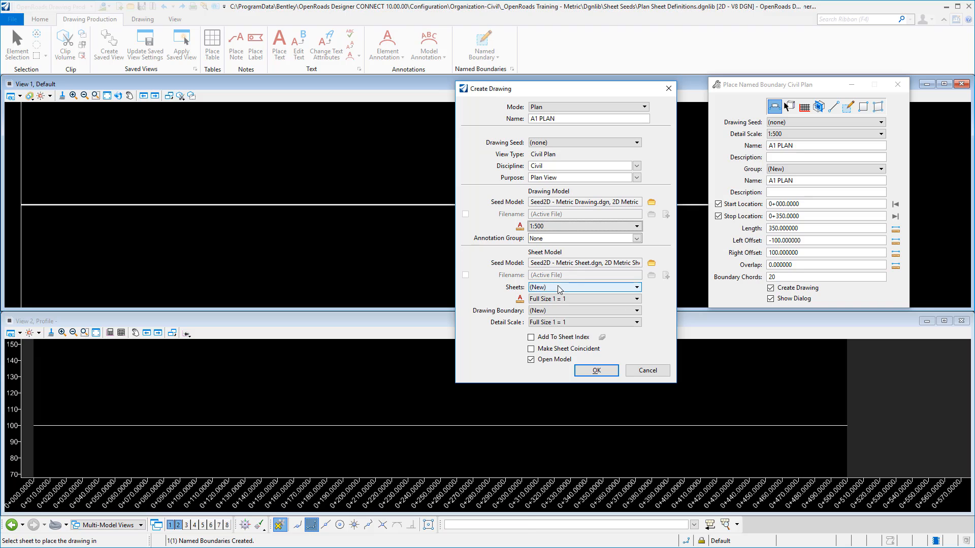
Set the sheet's detail scale to 1:500 and create the A1 PLAN drawing and sheet with the model opened
left_click(549, 322)
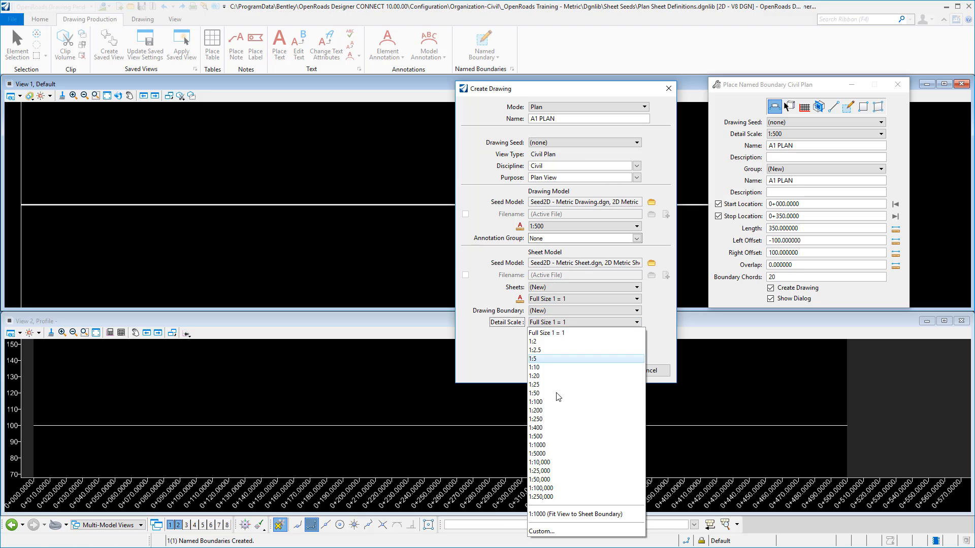
left_click(538, 436)
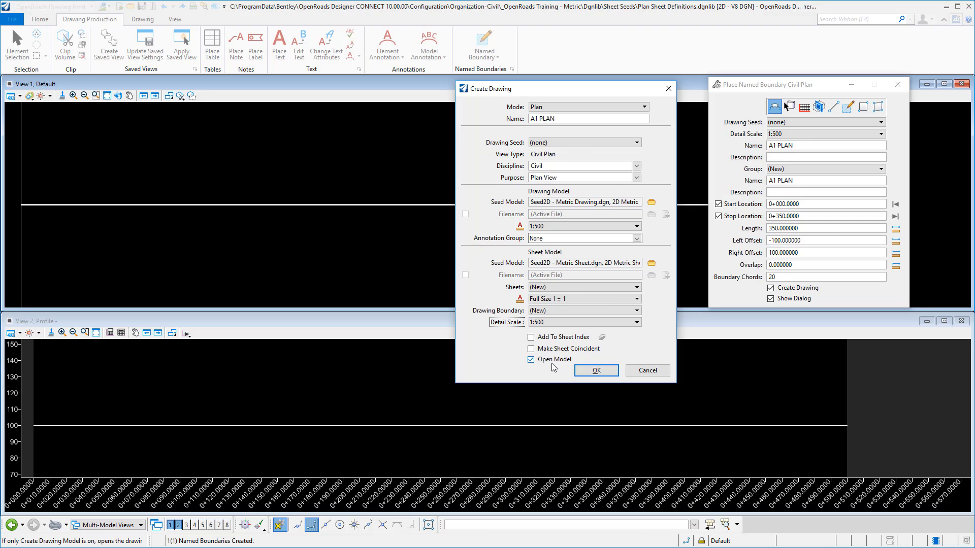
left_click(596, 371)
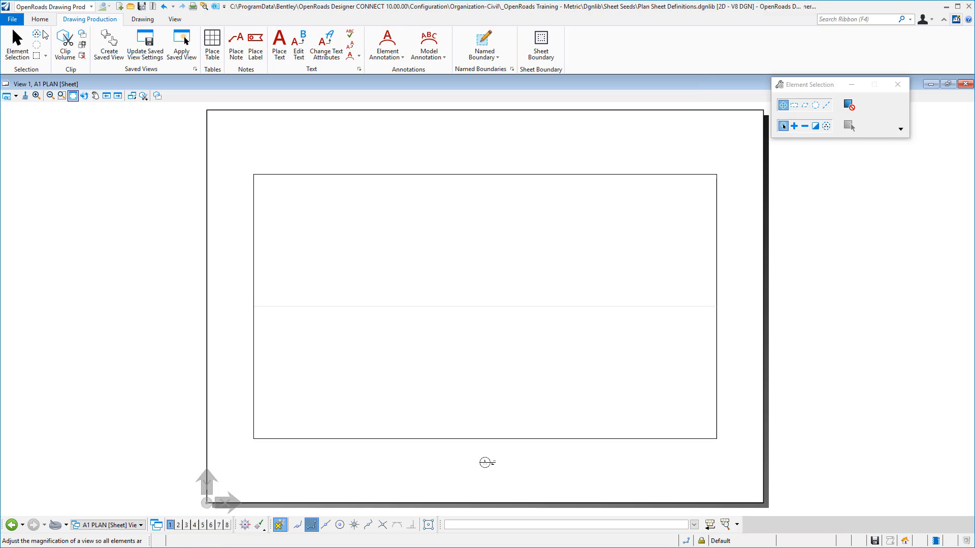
Switch to the Drawing workflow and bring up its general placement and modification tools
left_click(91, 7)
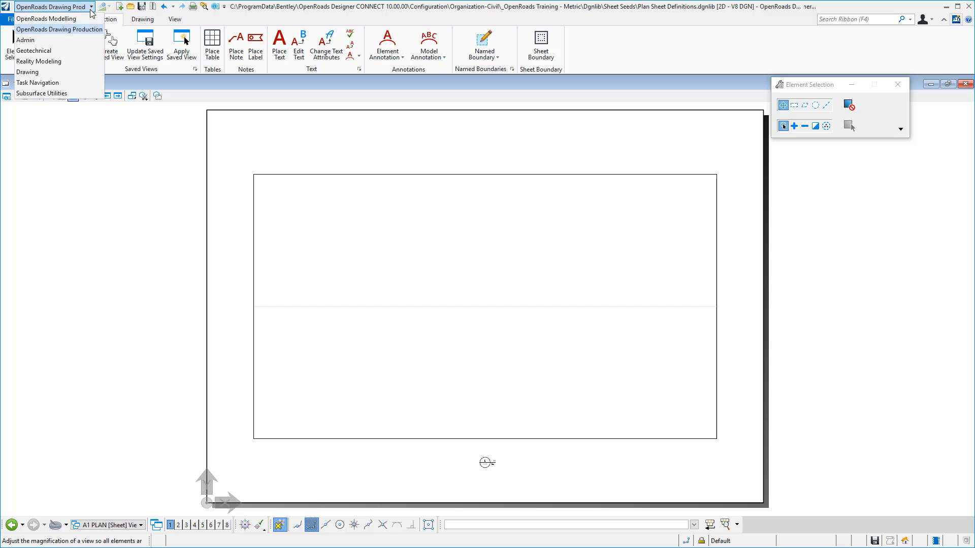
left_click(28, 72)
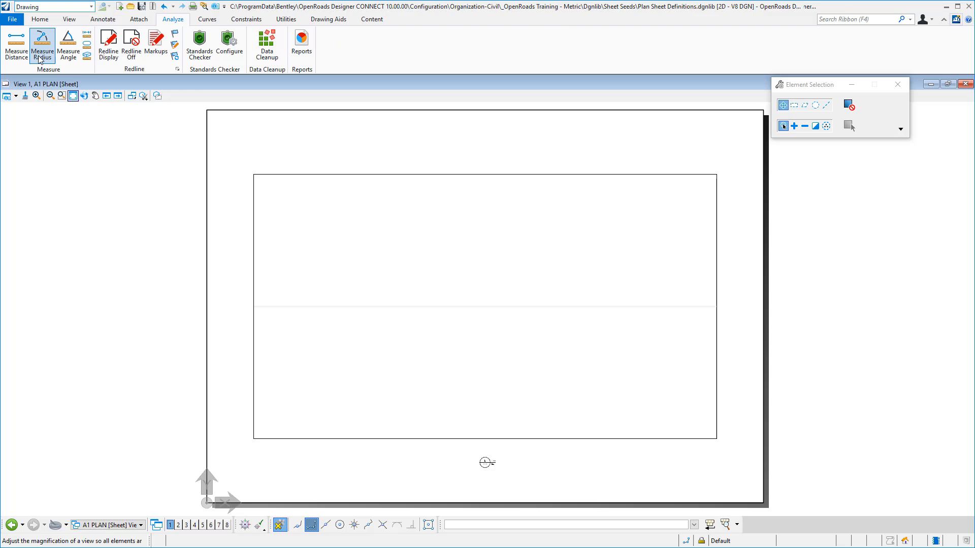
left_click(39, 19)
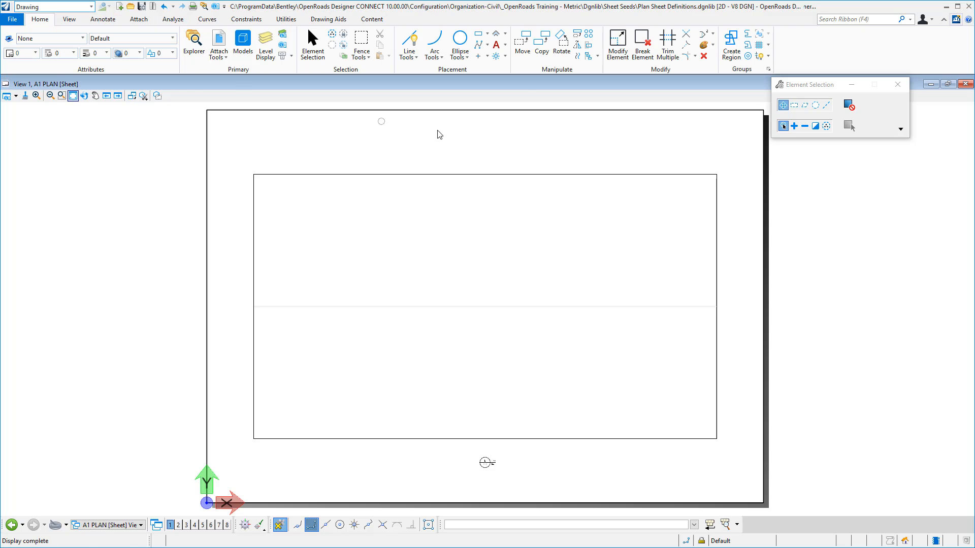
Place the A1 - Plan border cell from the Plan and Profile Border.cel library at the sheet's lower-left corner
left_click(496, 56)
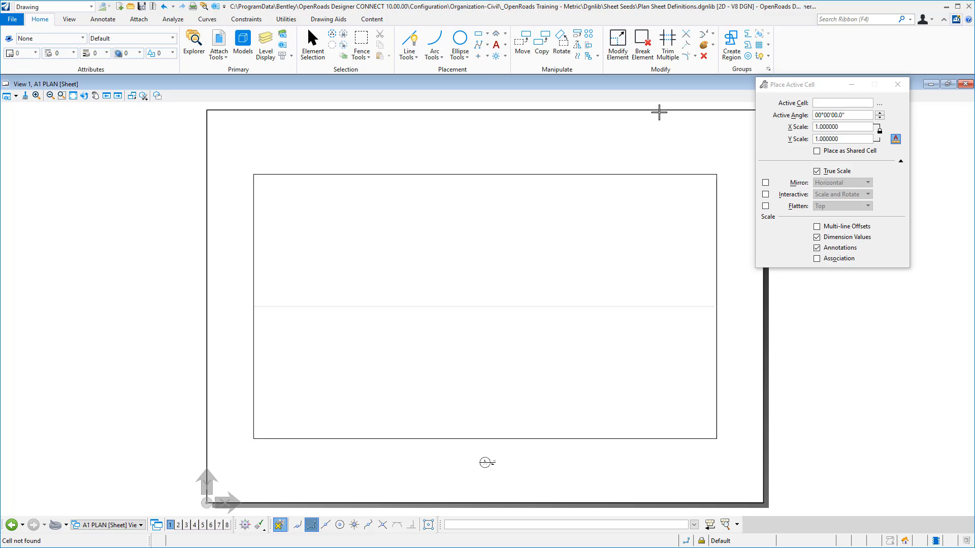
left_click(879, 103)
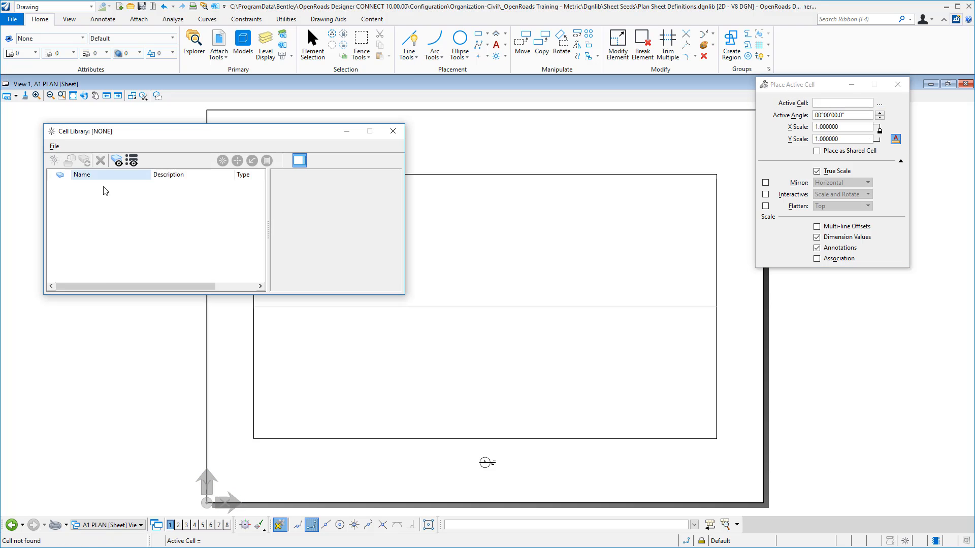
left_click(53, 145)
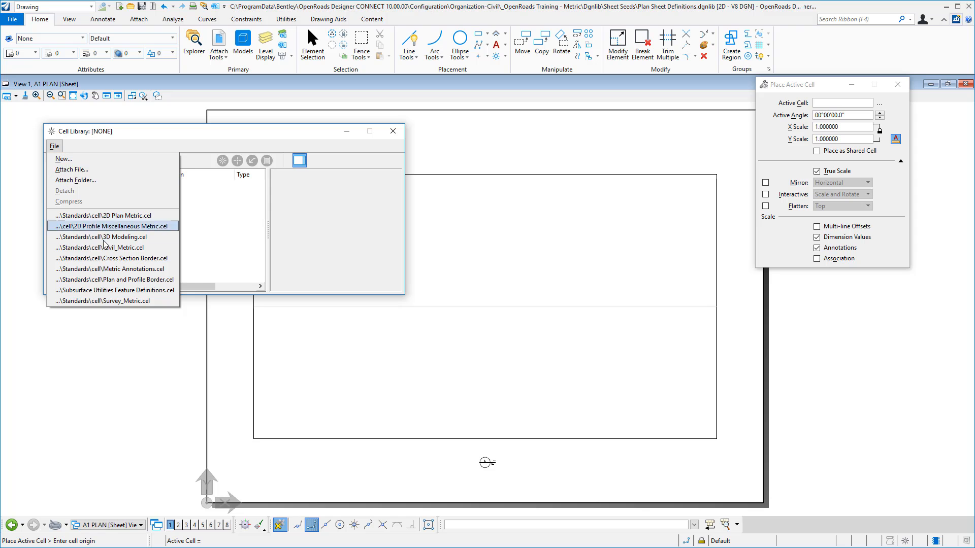
left_click(105, 280)
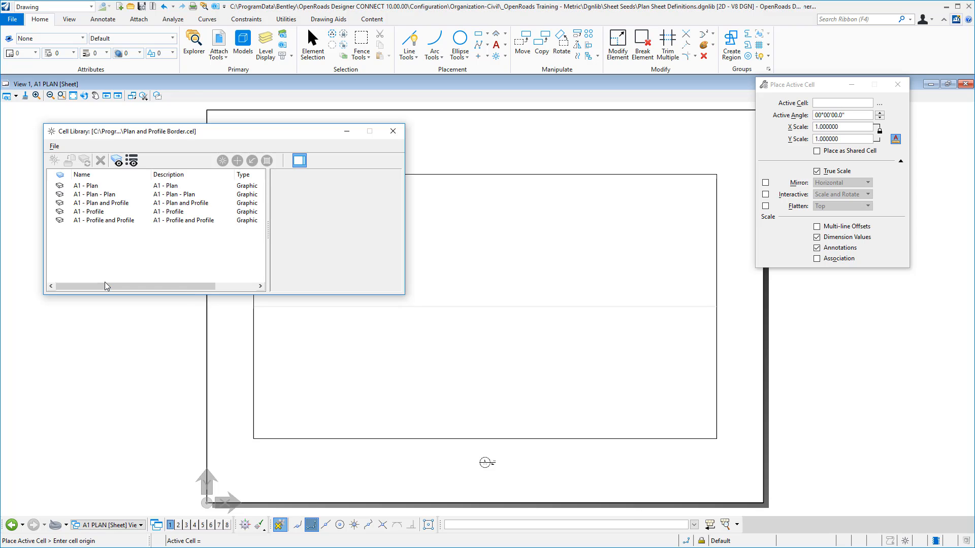
double_click(90, 186)
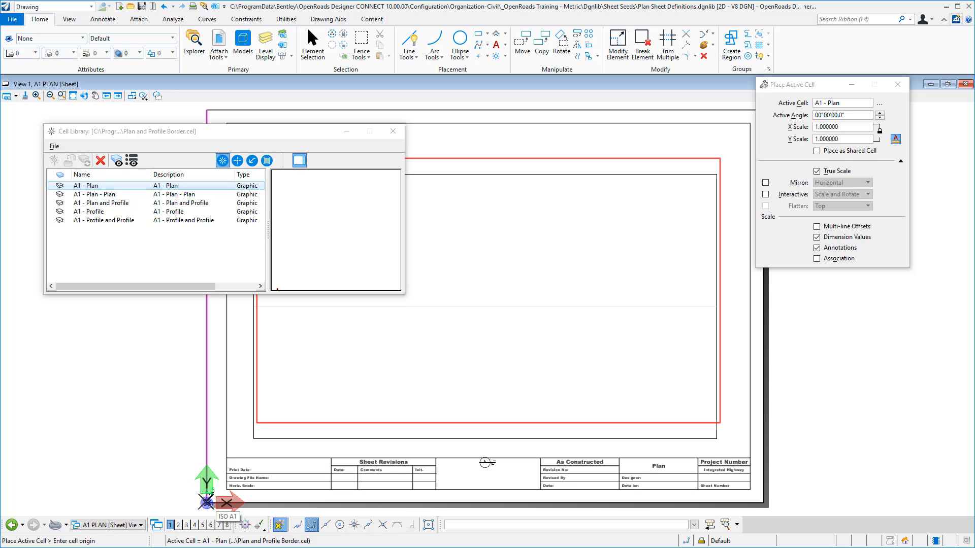
left_click(206, 503)
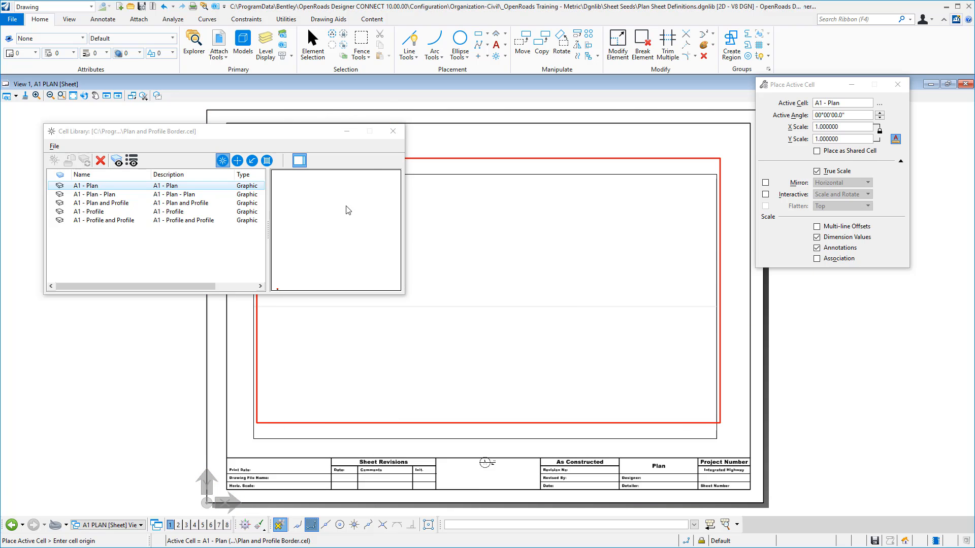
left_click(393, 131)
key("Escape")
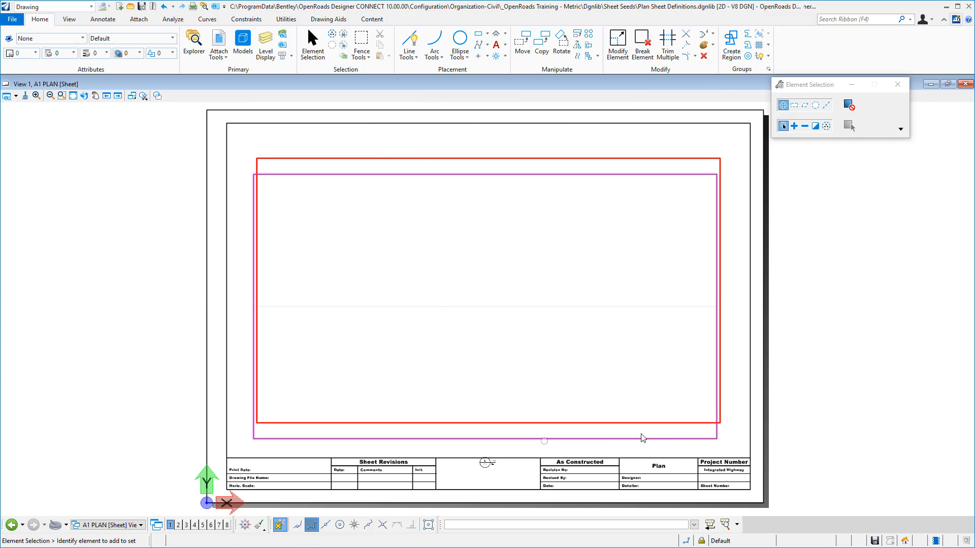
Move the A1 PLAN reference with its boundary so its lower-left corner snaps to that of the border's red construction rectangle
mouse_move(684, 444)
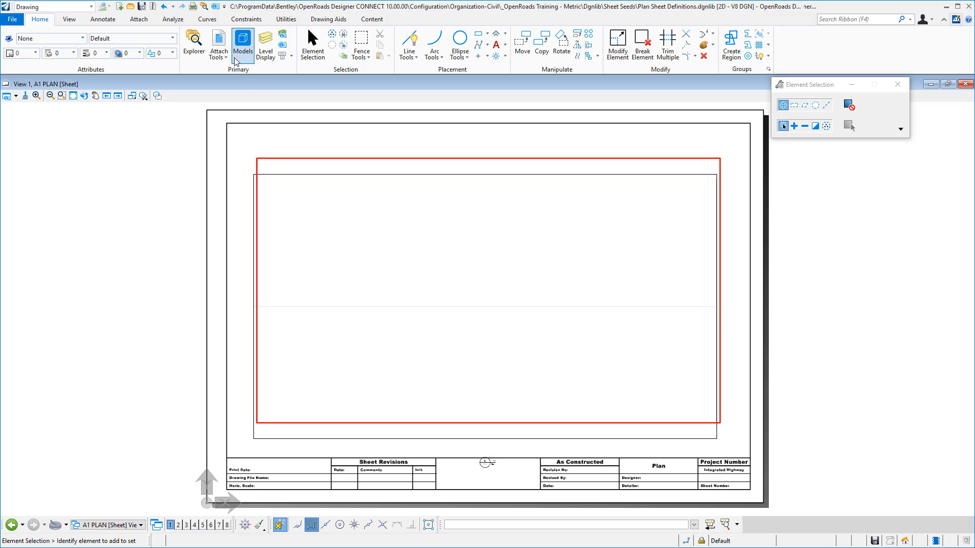
left_click(219, 49)
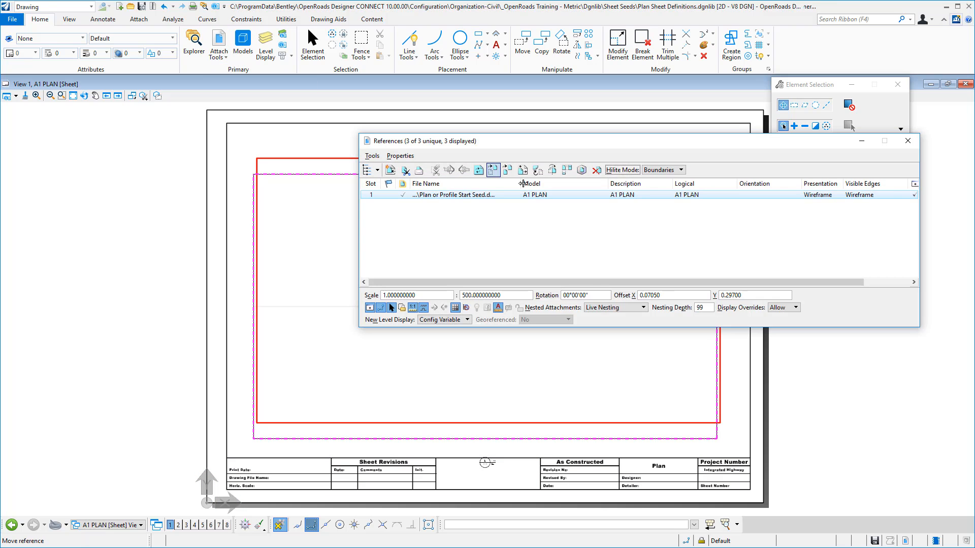
left_click_drag(503, 144, 510, 209)
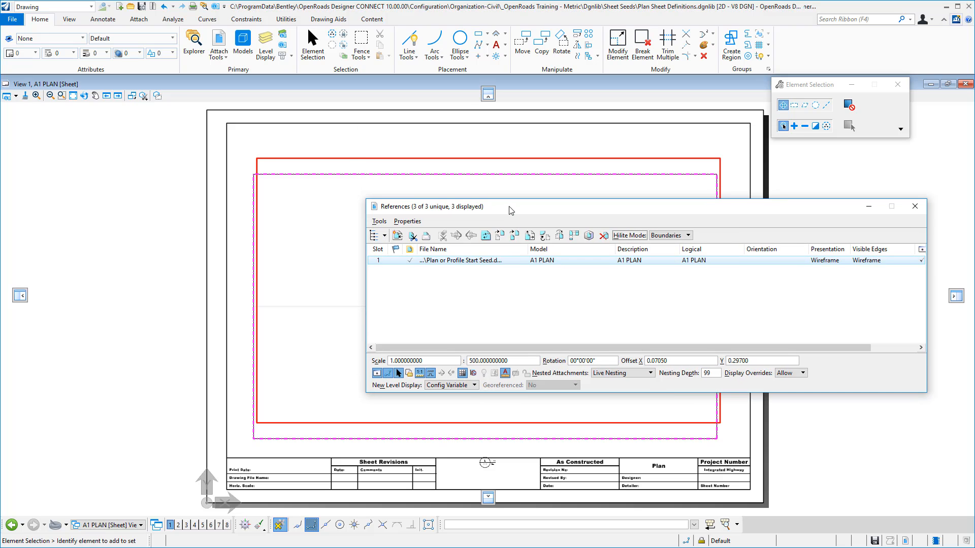
left_click(501, 236)
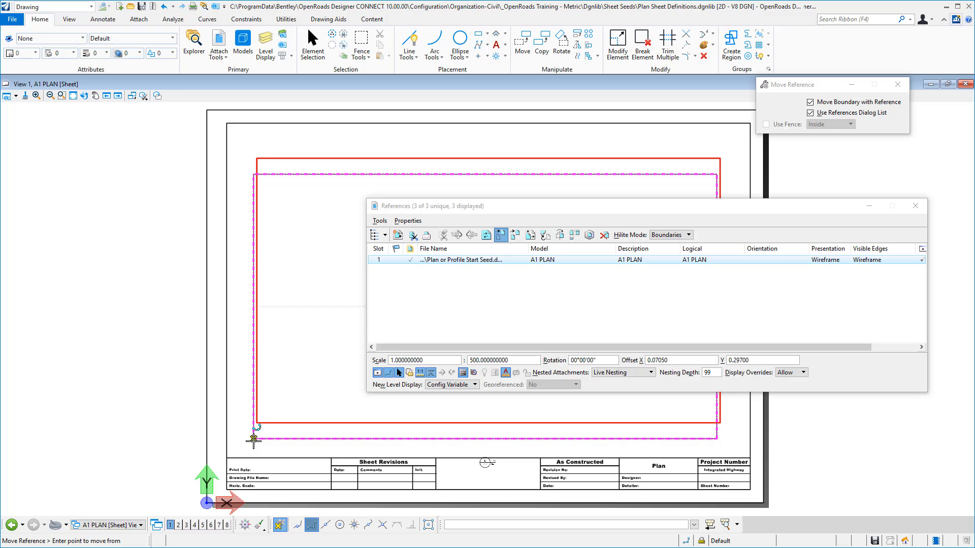
left_click(254, 439)
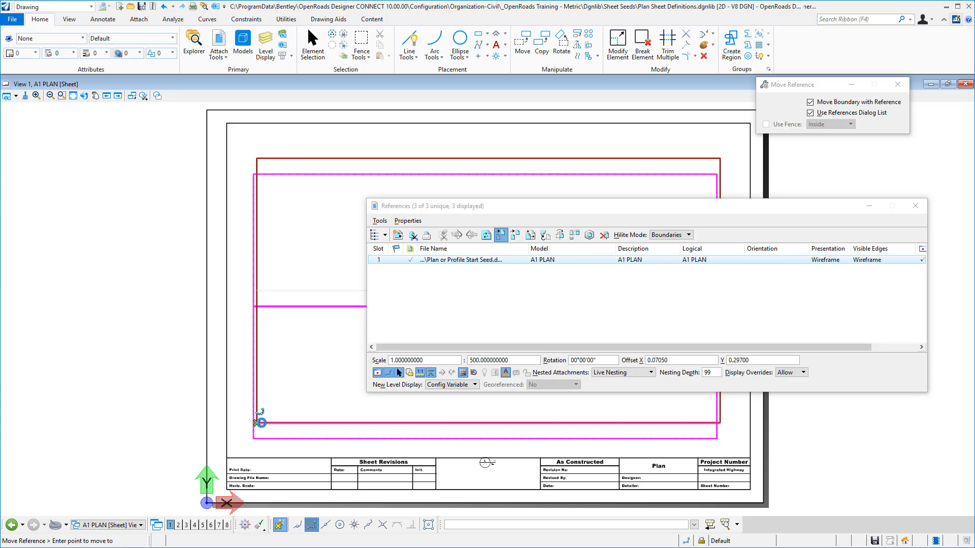
left_click(261, 423)
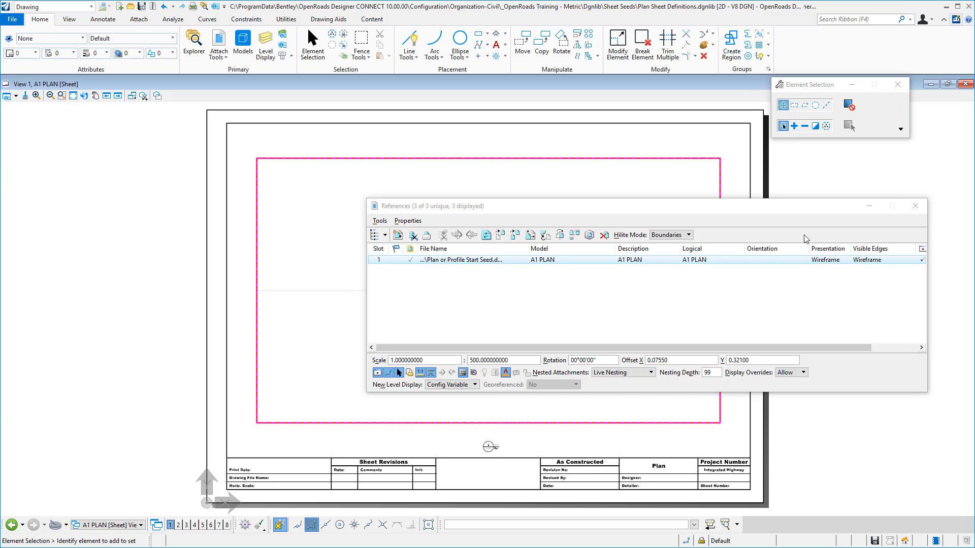
left_click(915, 206)
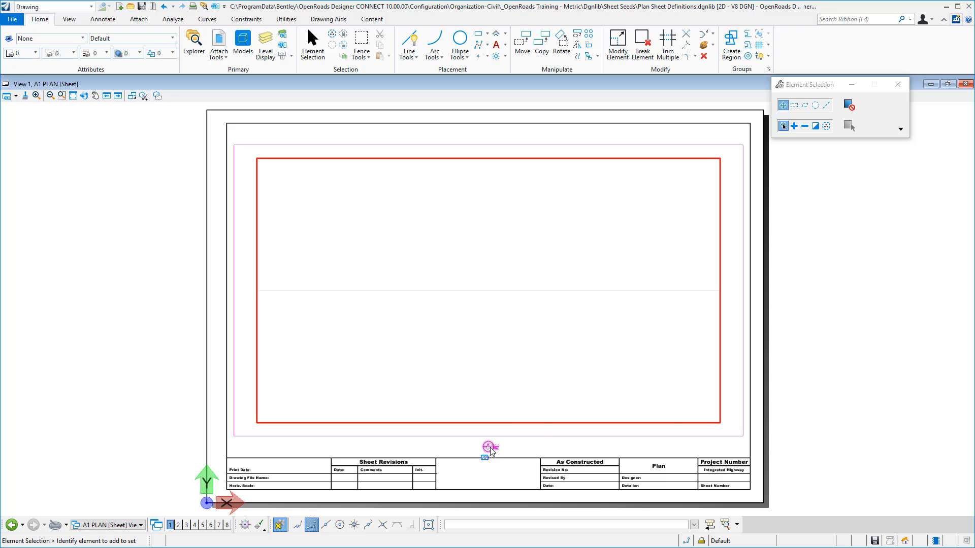
Move the drawing boundary's symbol off the sheet beside its left edge and resize the boundary to match the red rectangle
mouse_move(491, 451)
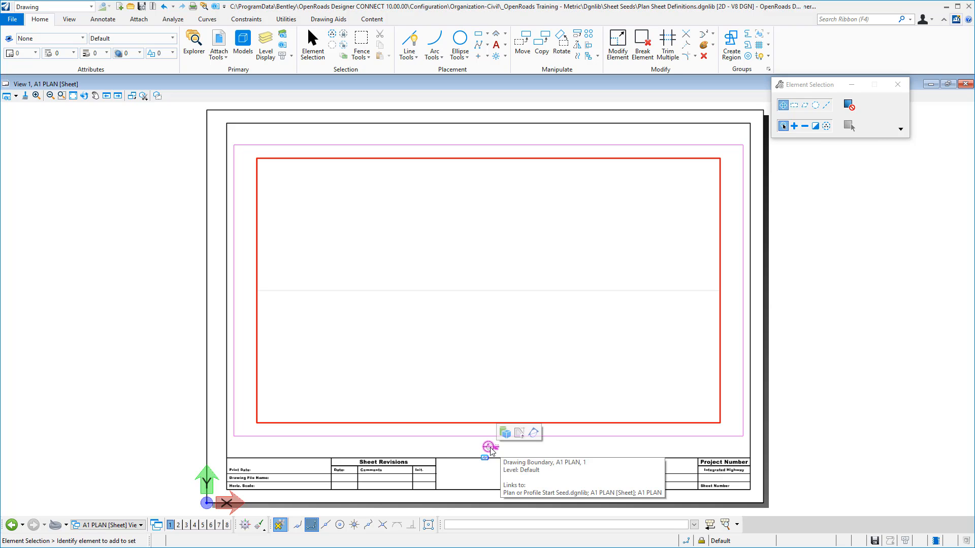
mouse_move(491, 452)
left_mouse_down()
mouse_move(261, 392)
mouse_move(185, 290)
mouse_move(179, 296)
left_mouse_up()
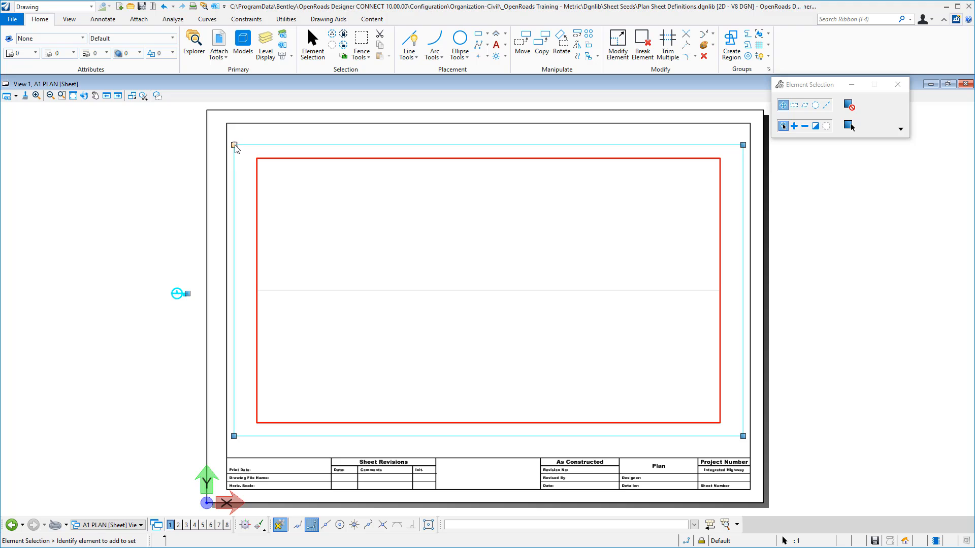
left_click_drag(235, 148, 257, 158)
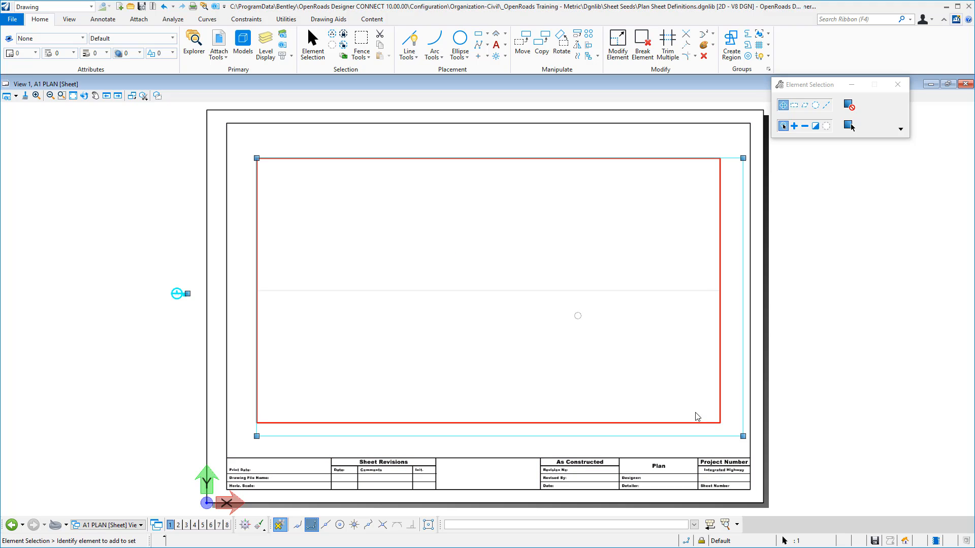
left_click_drag(743, 437, 719, 423)
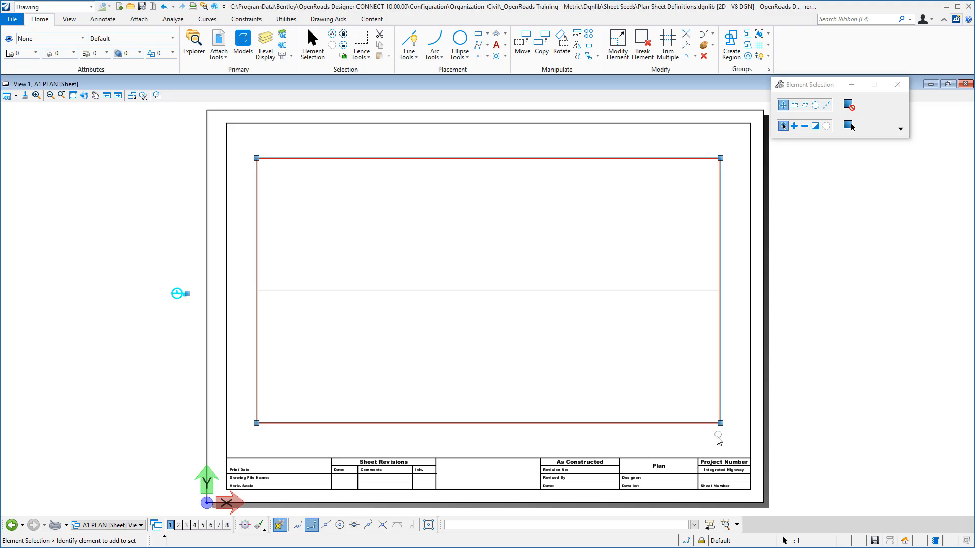
left_click(87, 163)
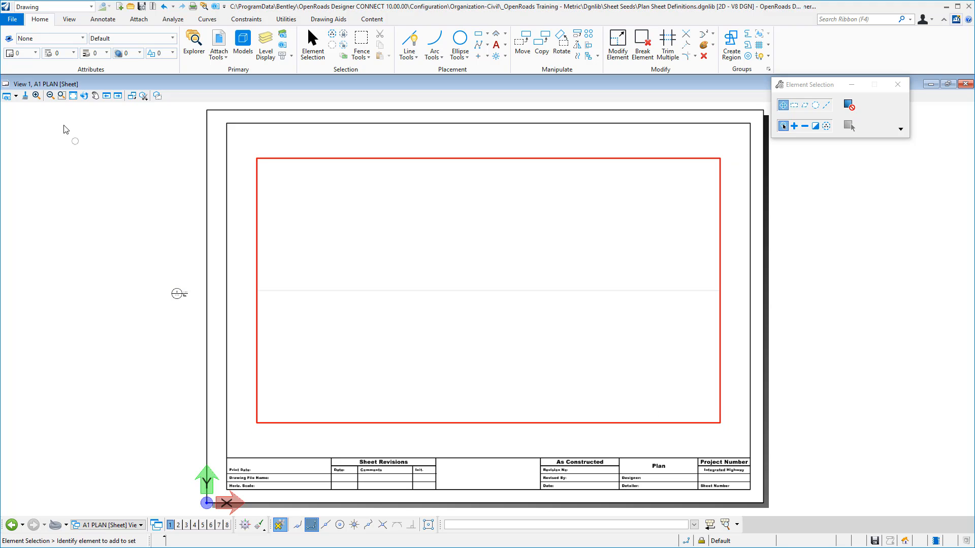
Turn off the display of construction elements in the sheet view and save the settings
left_click(18, 96)
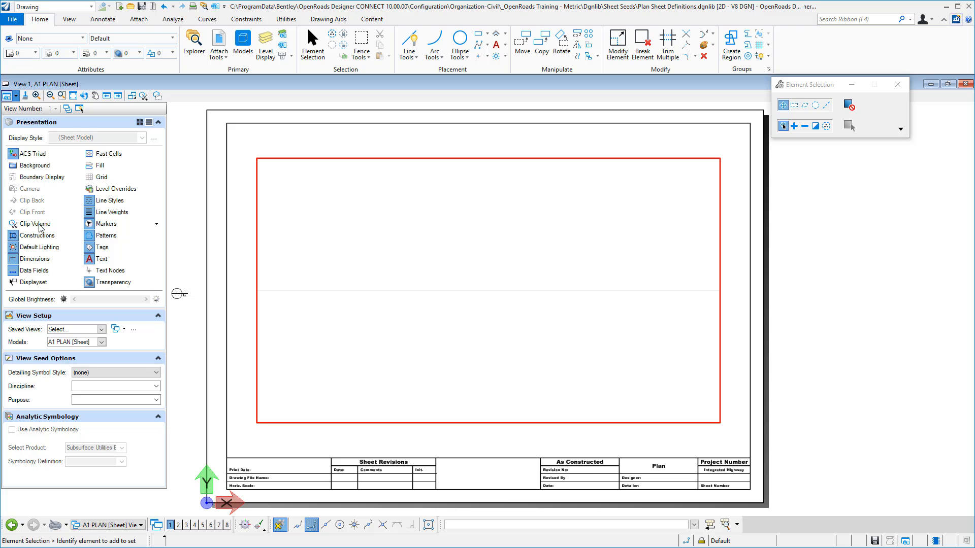
left_click(38, 235)
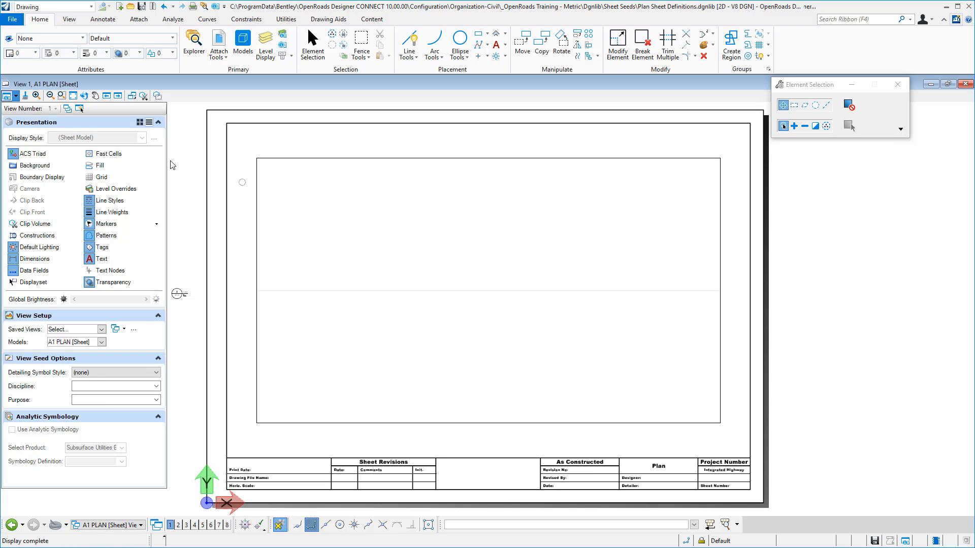
left_click(84, 96)
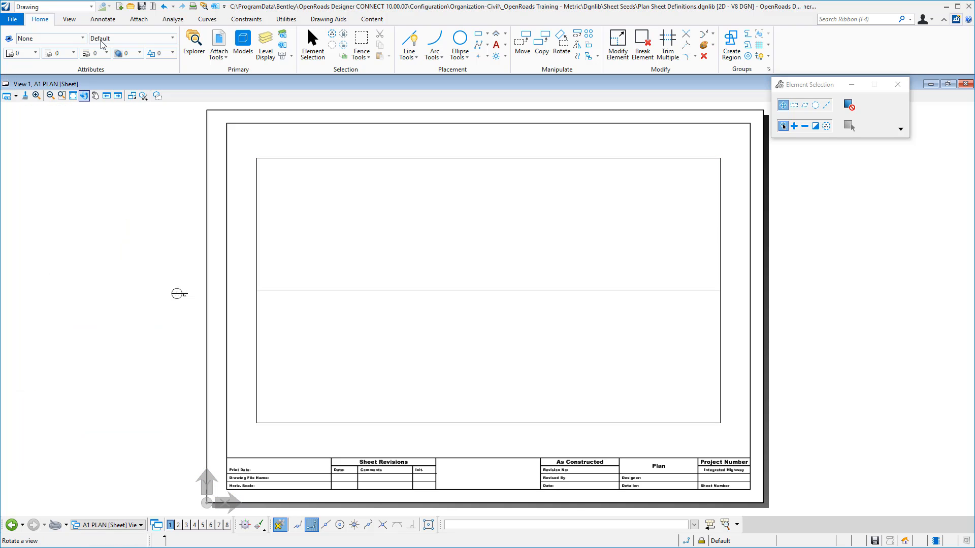
left_click(142, 6)
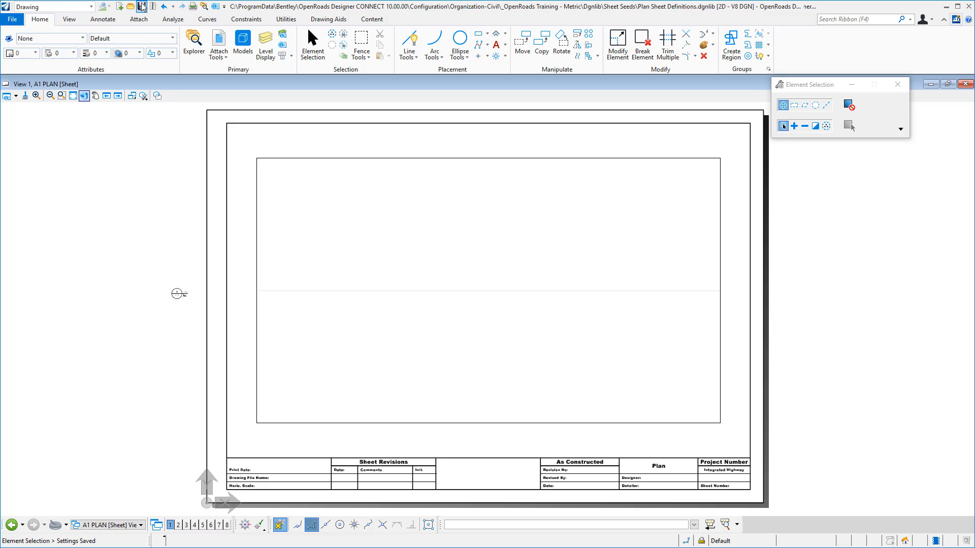
Review the properties of the A1 PLAN drawing boundary, including its drawing type and detail scale, and save the settings
left_click(177, 296)
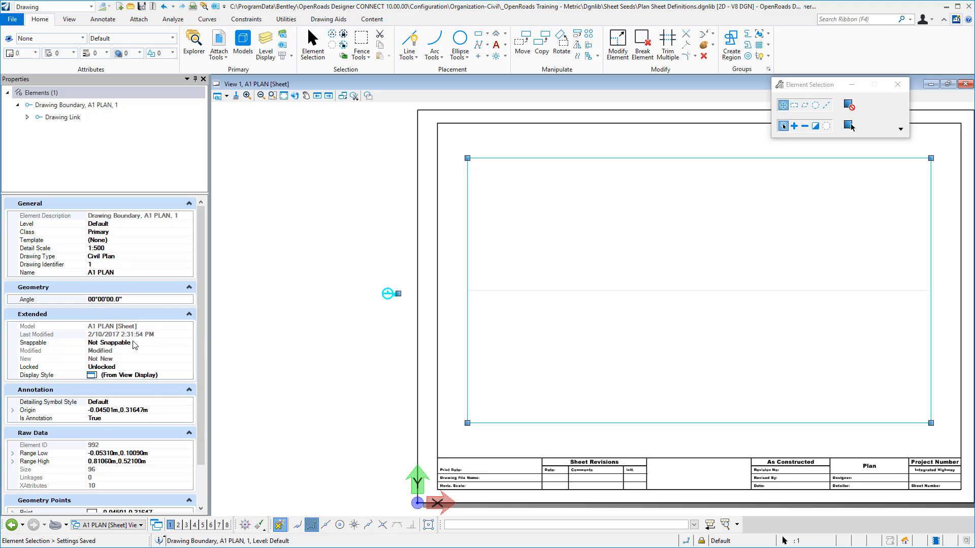
left_click_drag(206, 424, 205, 451)
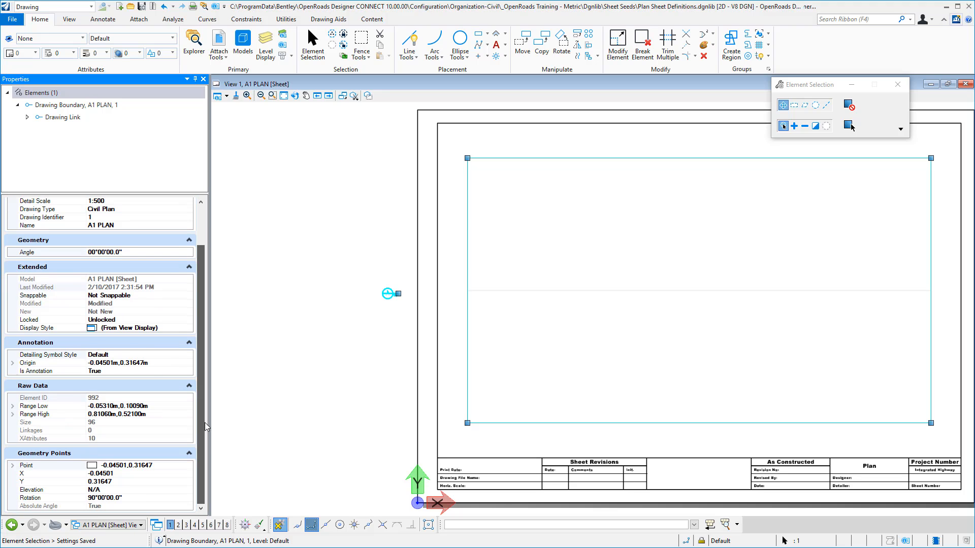
scroll(205, 427, "up", 2)
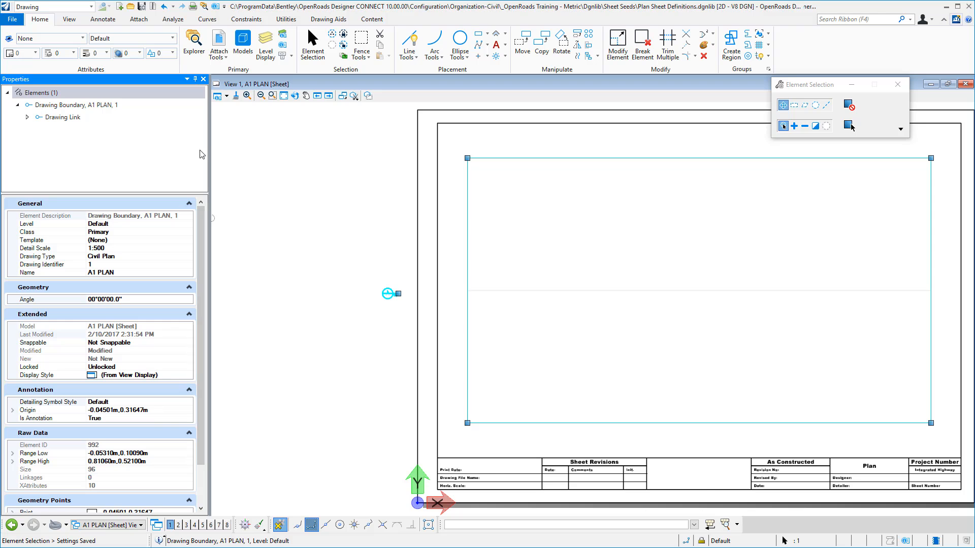
left_click(203, 79)
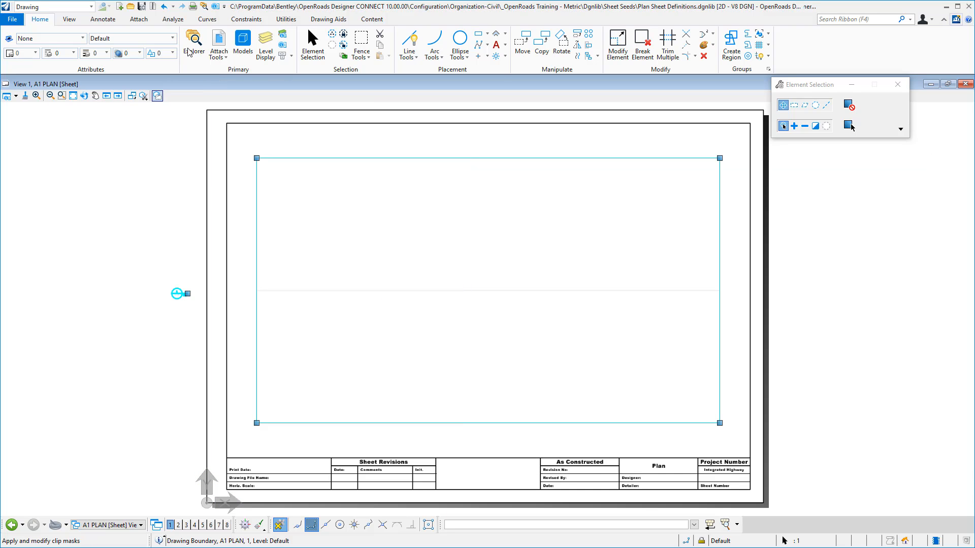
left_click(141, 6)
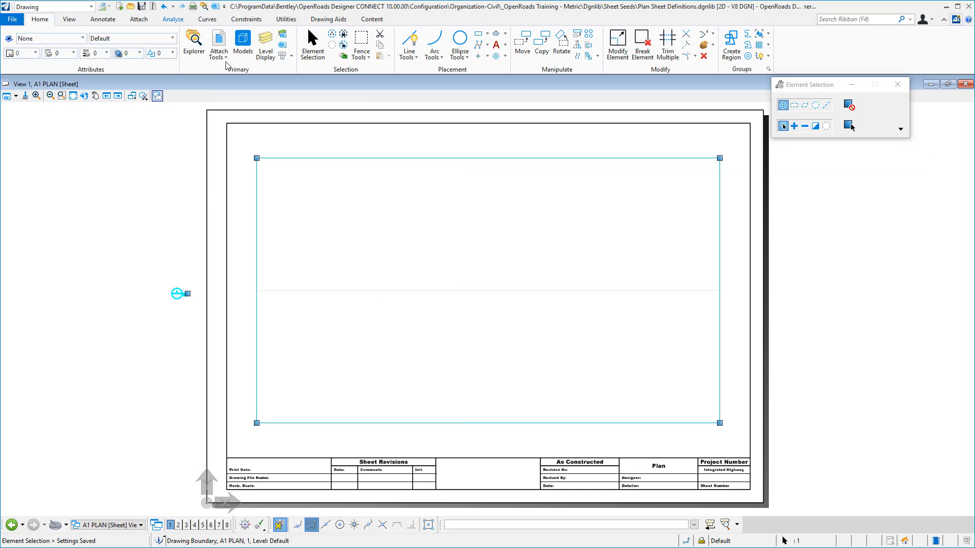
Open the A1 PLAN drawing model, fit all its contents in a maximized view and save the settings
left_click(243, 43)
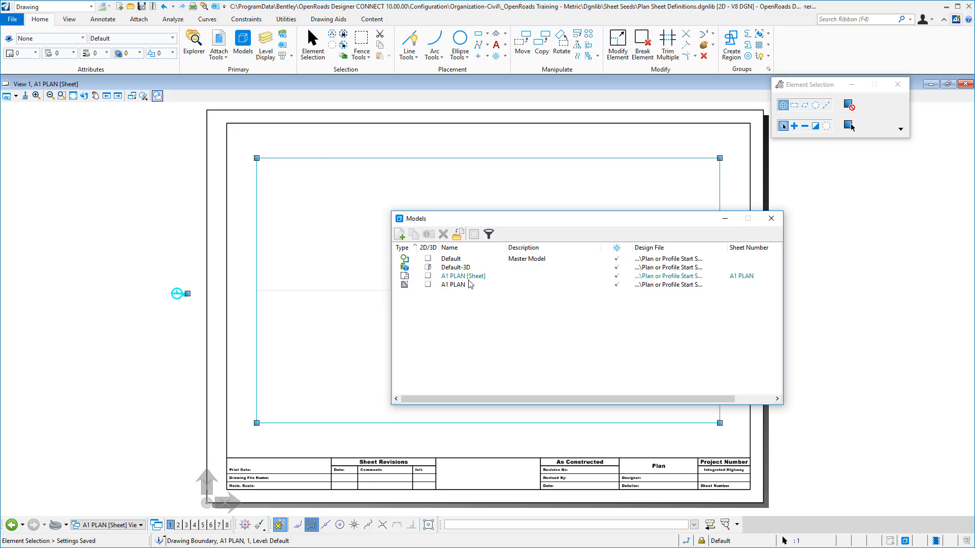
double_click(464, 285)
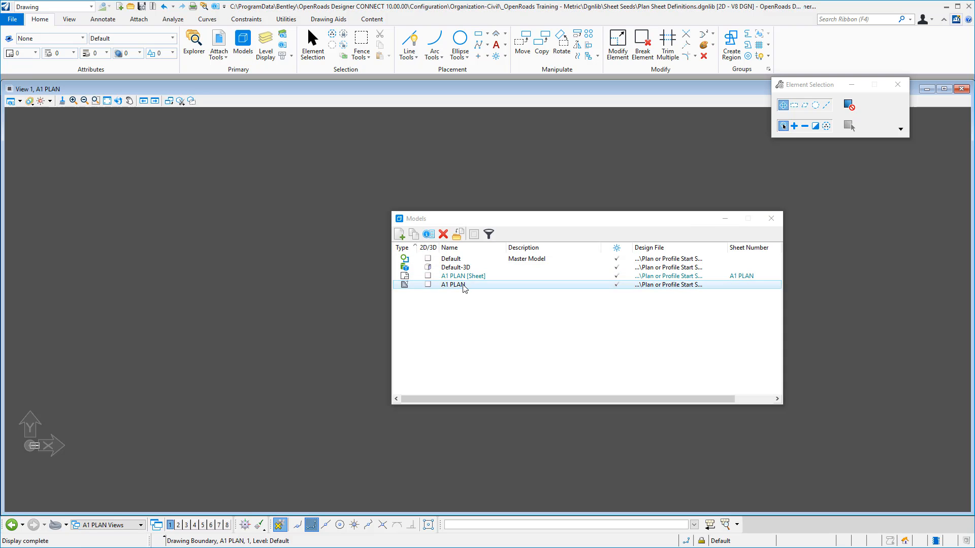
left_click(107, 101)
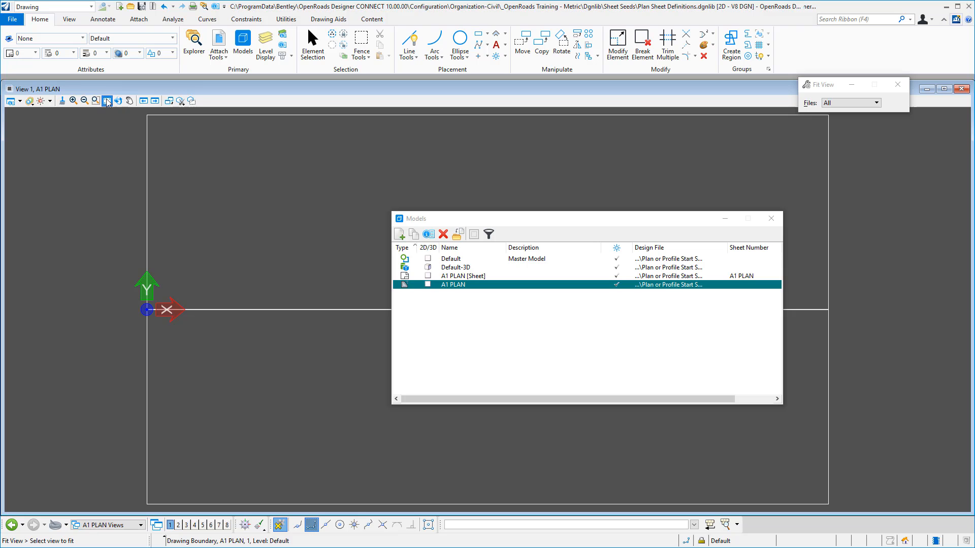
double_click(109, 89)
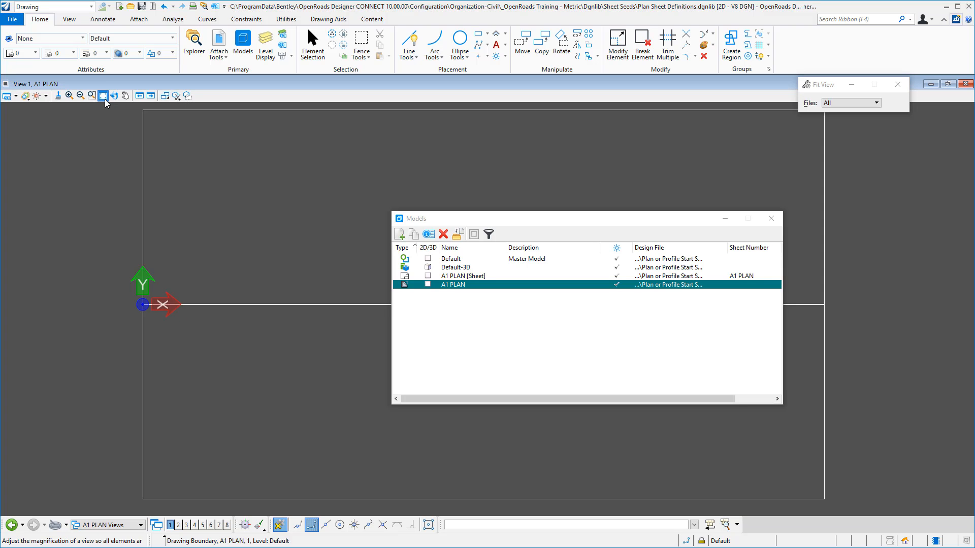
left_click(104, 98)
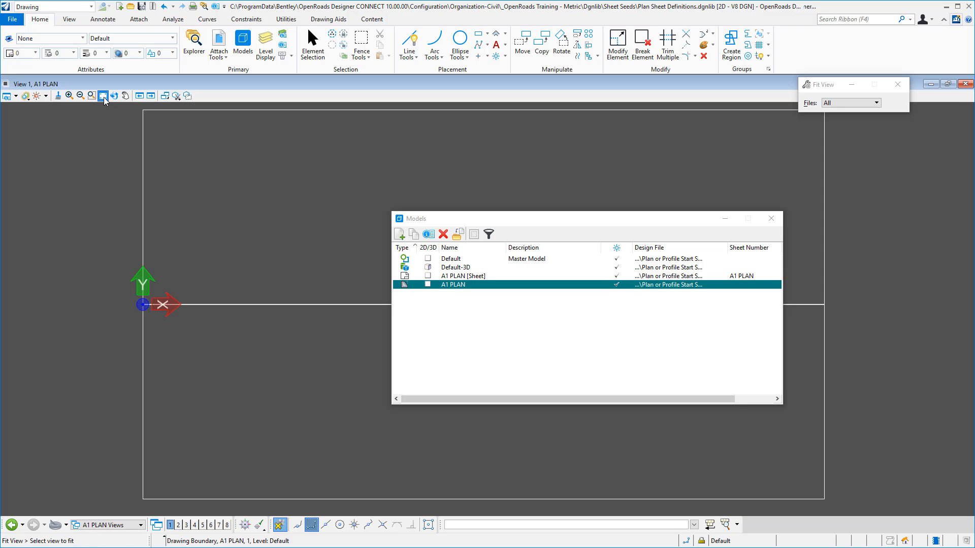
left_click(142, 7)
Return to the Default model, open the horizontal GS line's profile in View 2 and save the settings
double_click(443, 259)
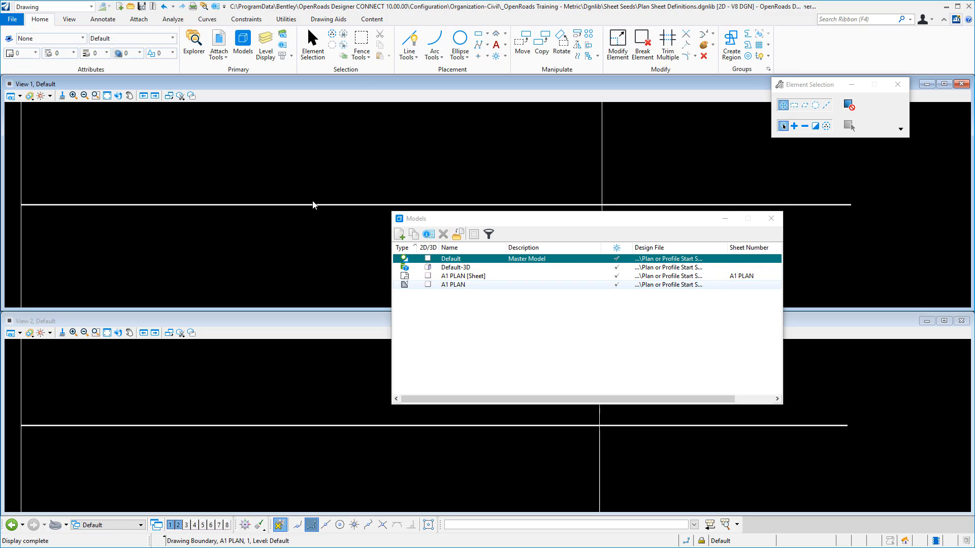
left_click(774, 222)
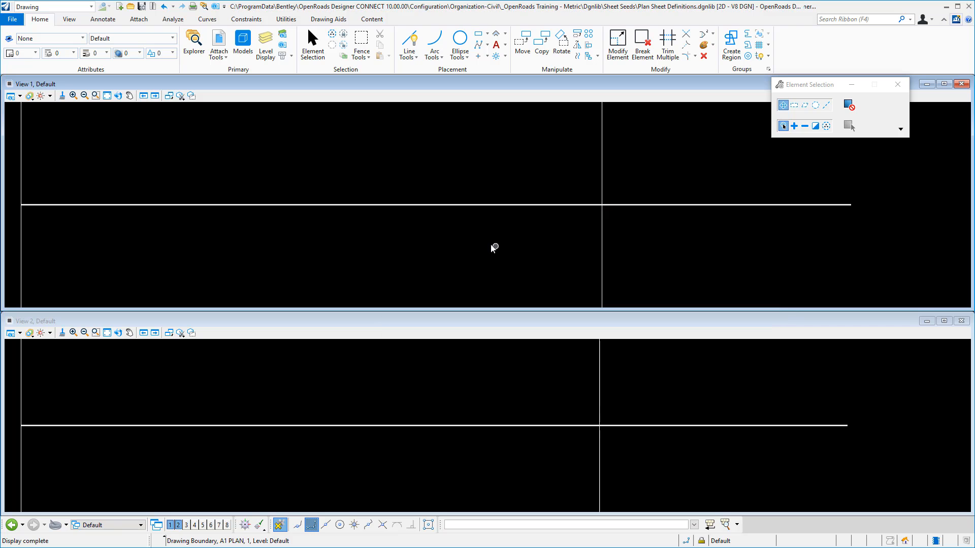
left_click(486, 206)
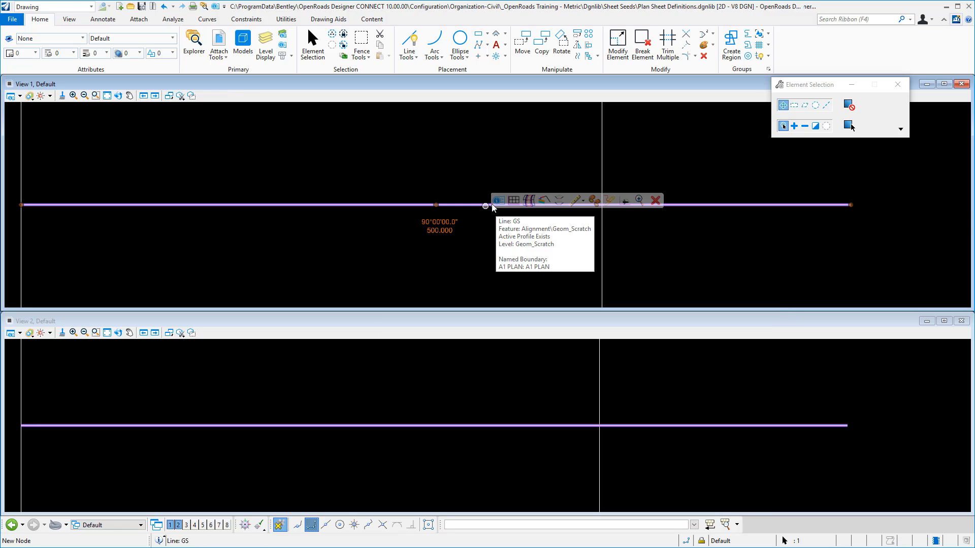
left_click(514, 200)
left_click(461, 387)
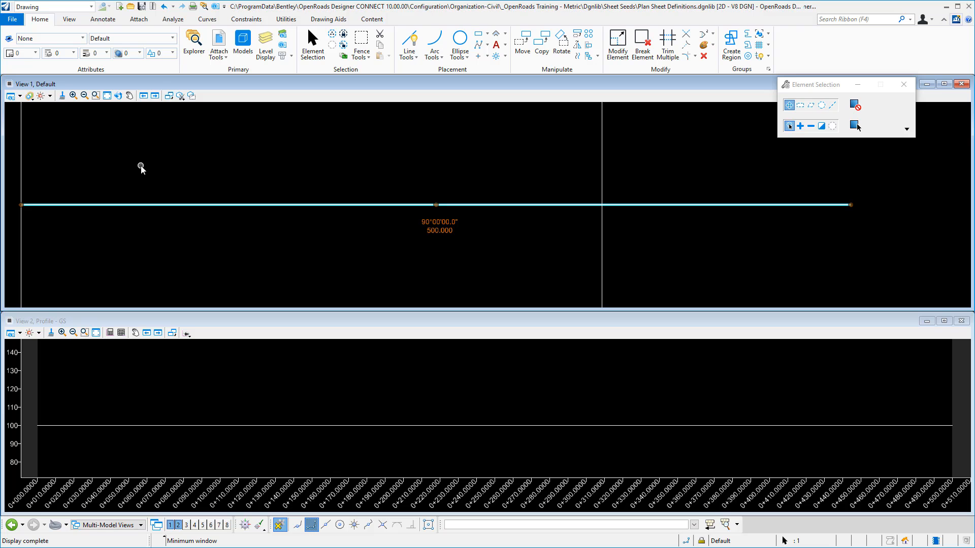
left_click(142, 7)
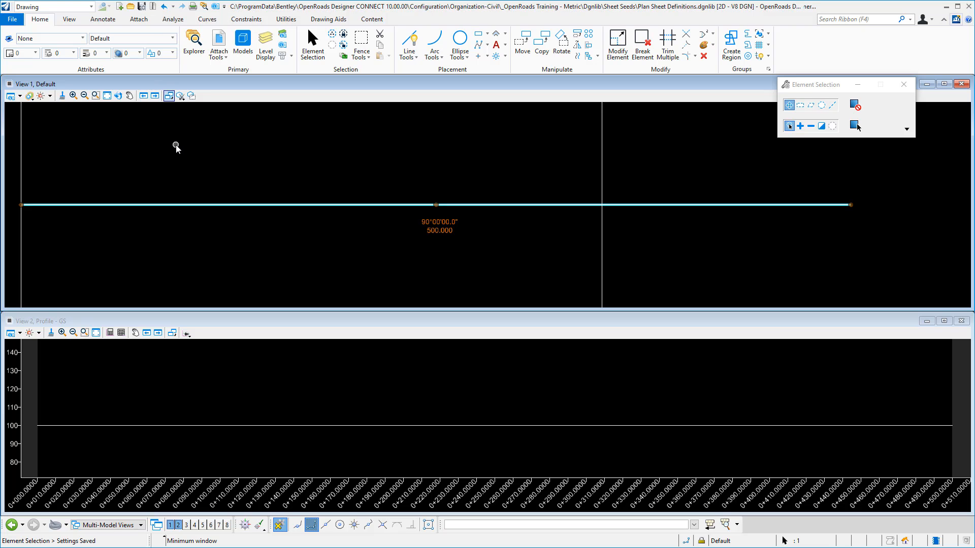